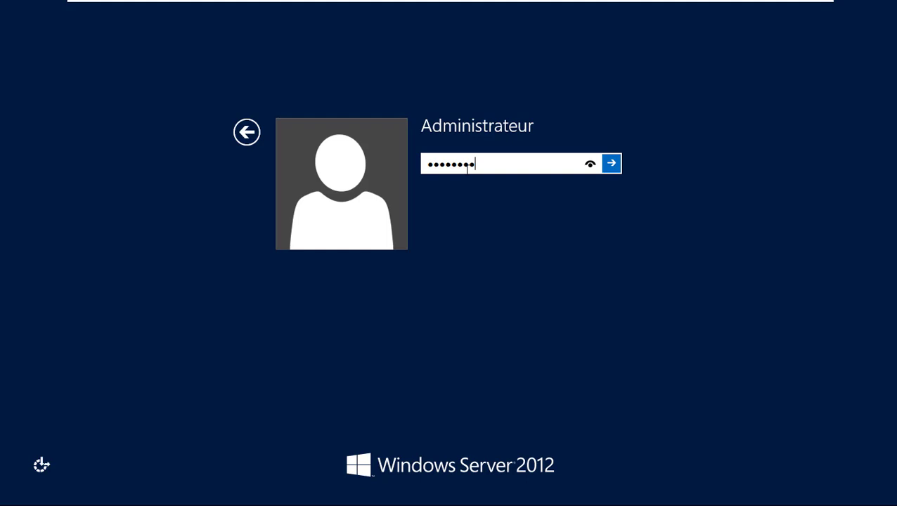
# Step: Sign in to the Administrateur account with its password and start promoting the server to a domain controller
pyautogui.press('Return')
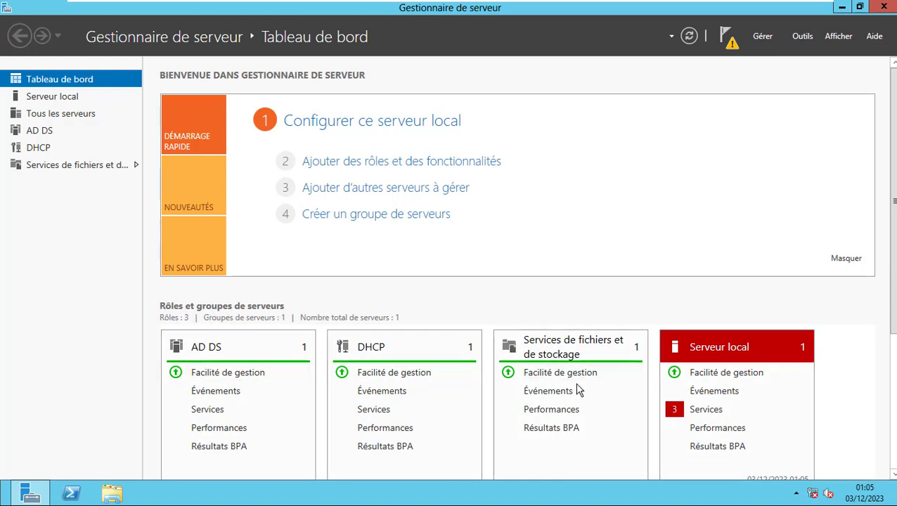
pyautogui.click(732, 49)
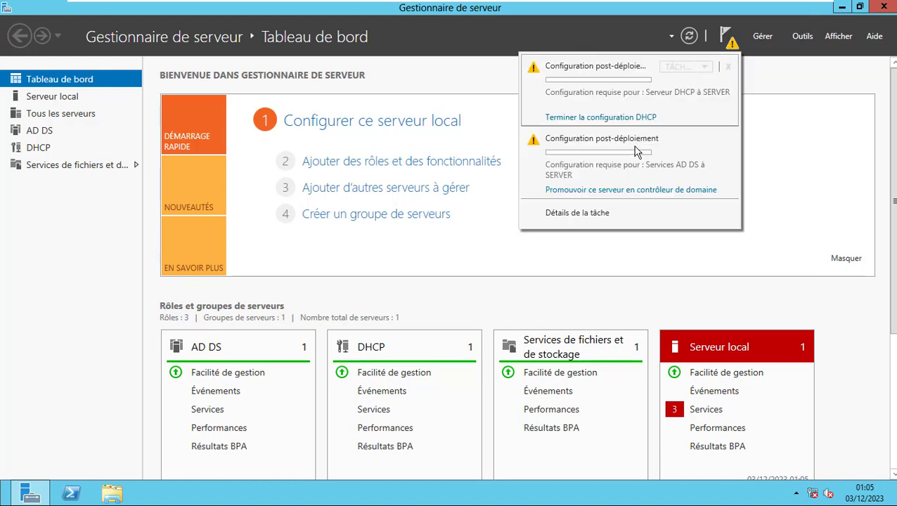
pyautogui.click(638, 192)
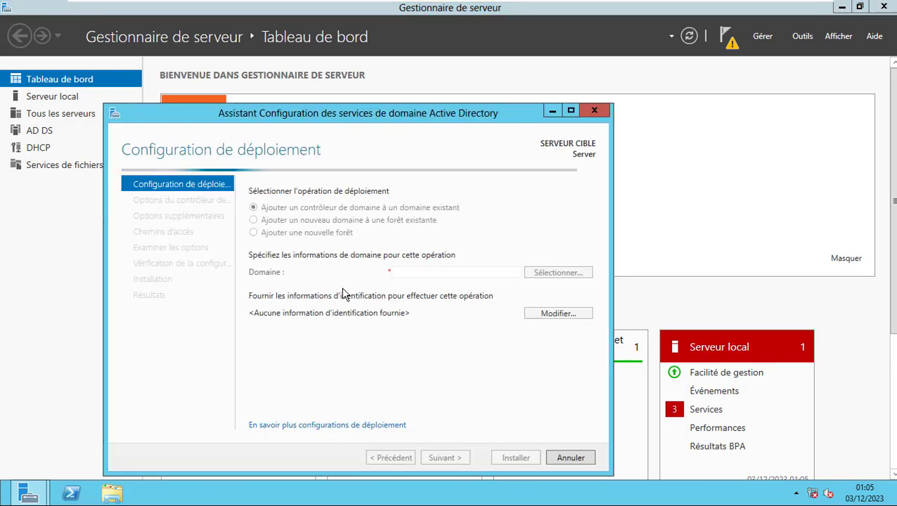
pyautogui.moveTo(355, 125); pyautogui.dragTo(393, 85)
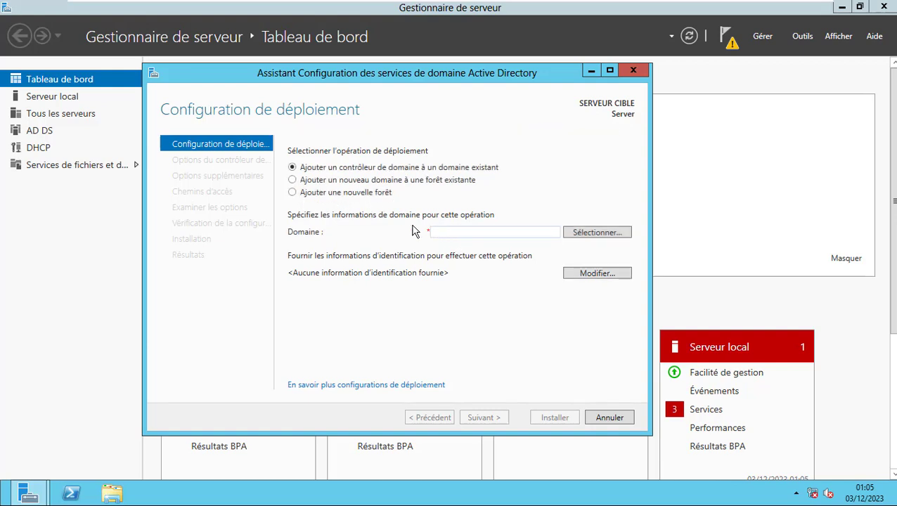
# Step: Choose to add a new forest with the root domain name Tp.com and proceed to the domain controller options
pyautogui.click(291, 194)
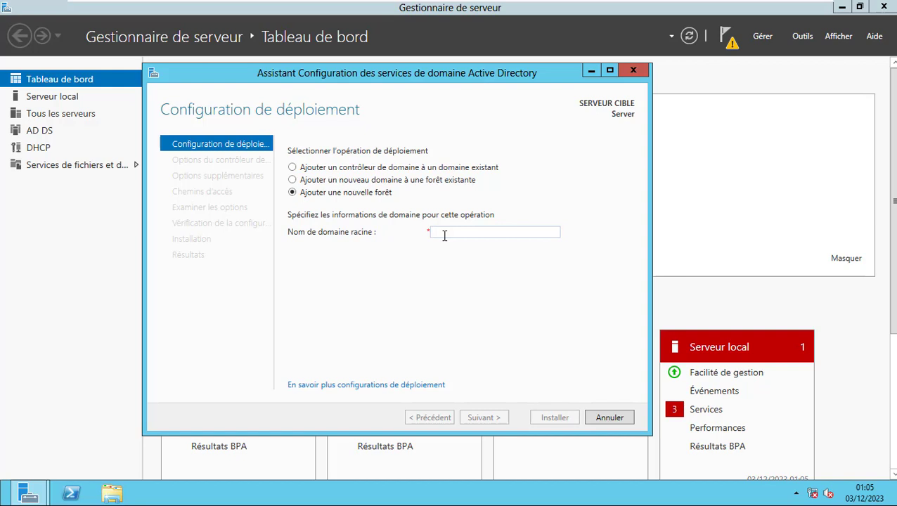
pyautogui.write('Tp.com')
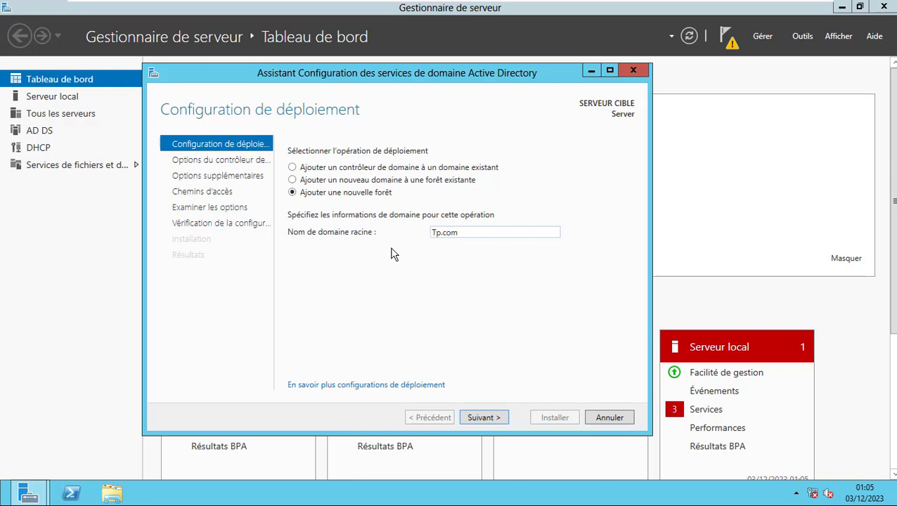
pyautogui.click(485, 417)
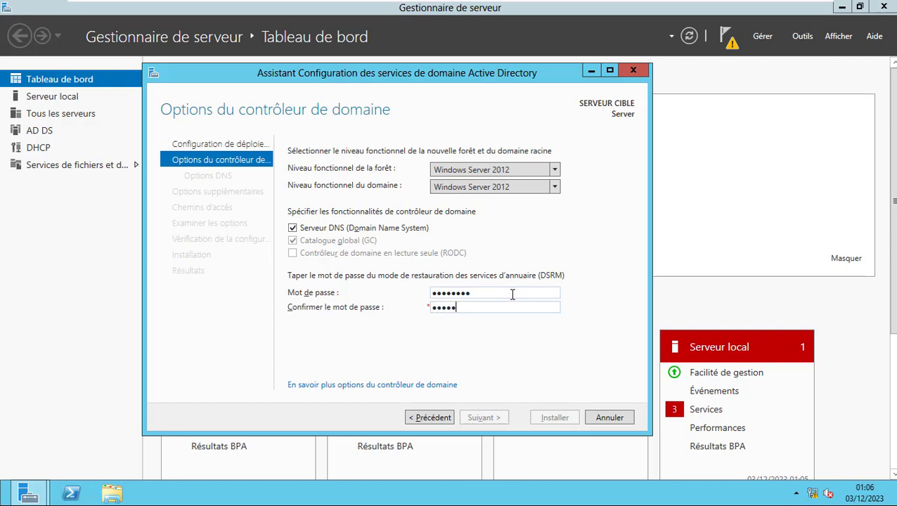
# Step: Enter and confirm the DSRM password, keeping the default DNS options and the NetBIOS domain name TP
pyautogui.write('d')
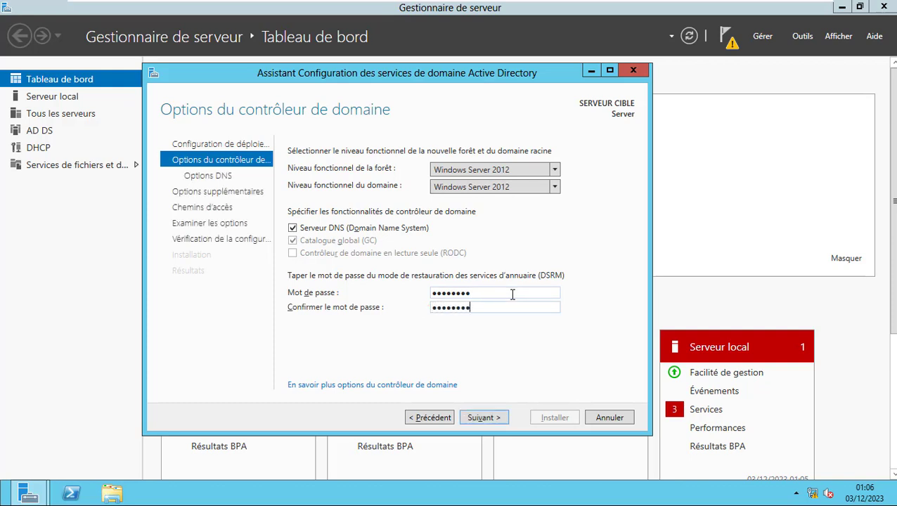
pyautogui.click(485, 419)
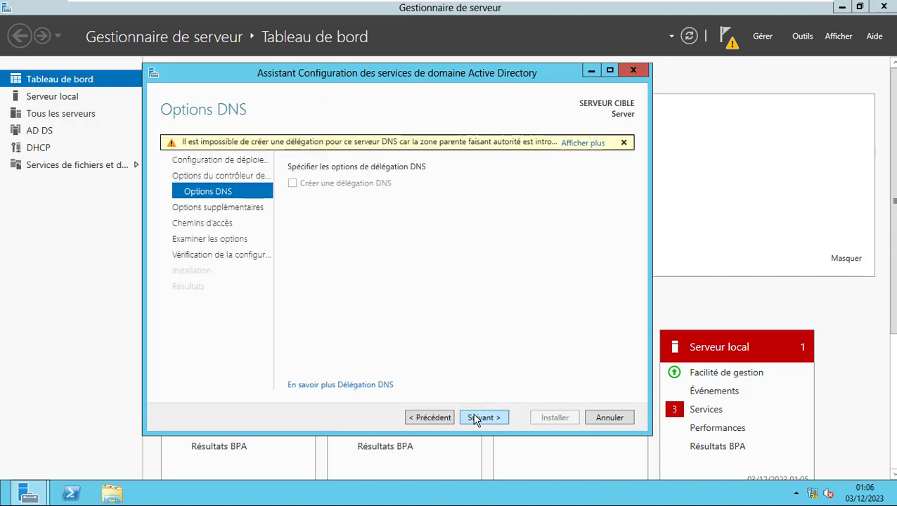
pyautogui.click(481, 418)
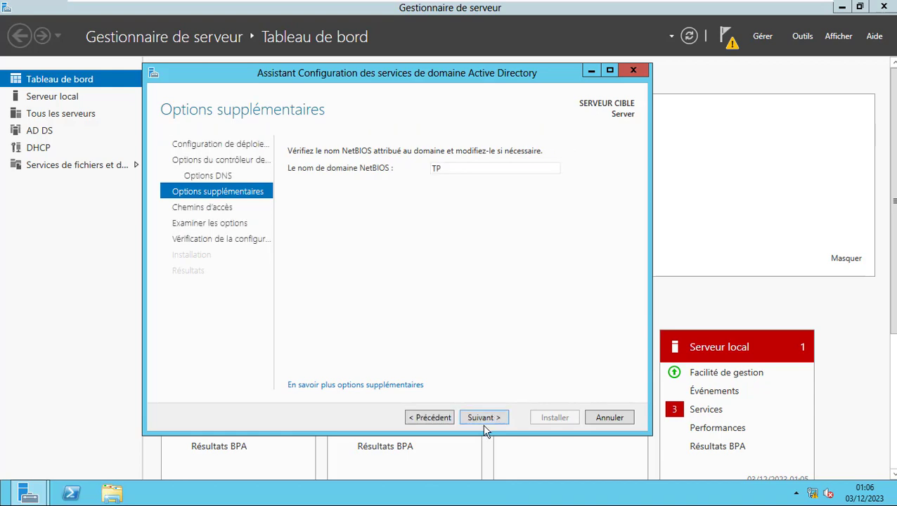
pyautogui.click(485, 419)
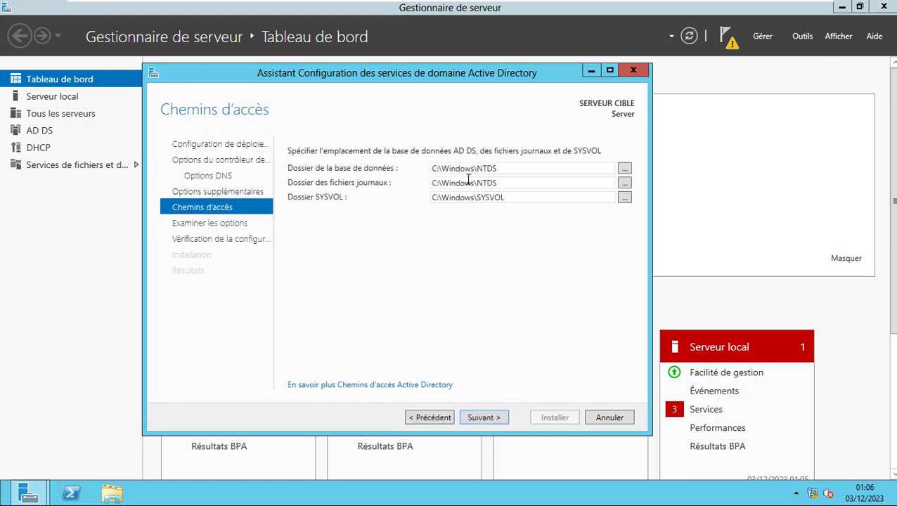
# Step: Review and accept the default folder paths for the AD DS database, log files and SYSVOL
pyautogui.moveTo(505, 169); pyautogui.dragTo(433, 177)
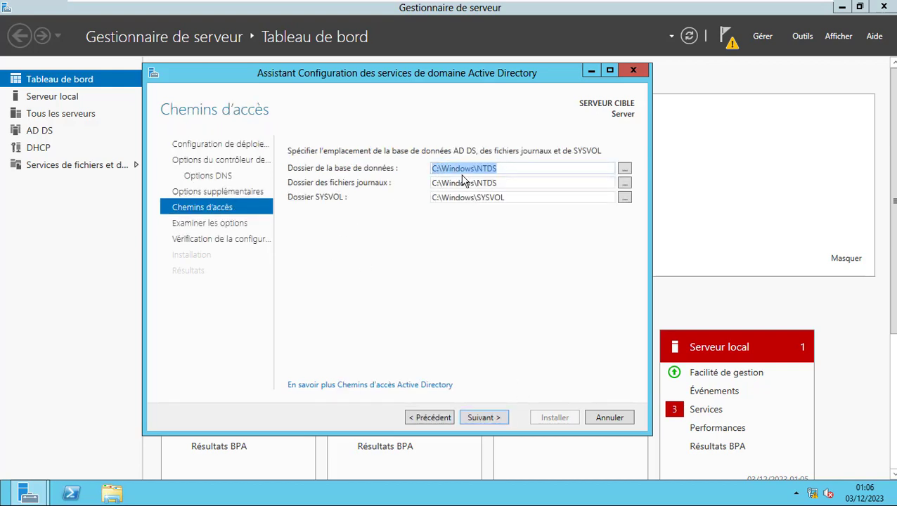
pyautogui.tripleClick(521, 197)
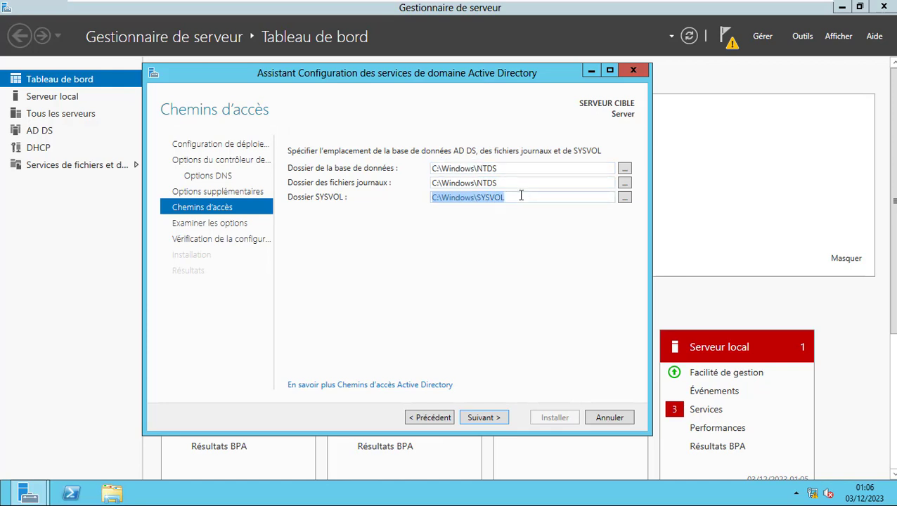
pyautogui.click(454, 235)
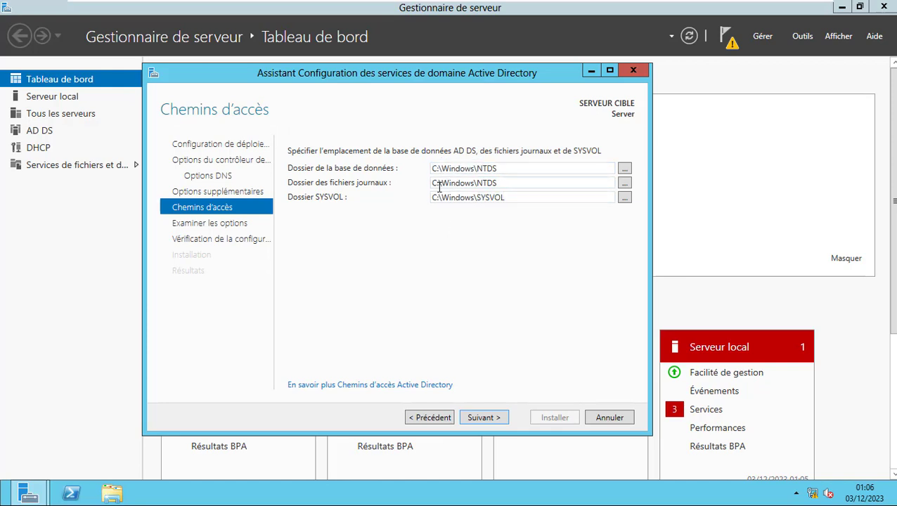
pyautogui.doubleClick(441, 199)
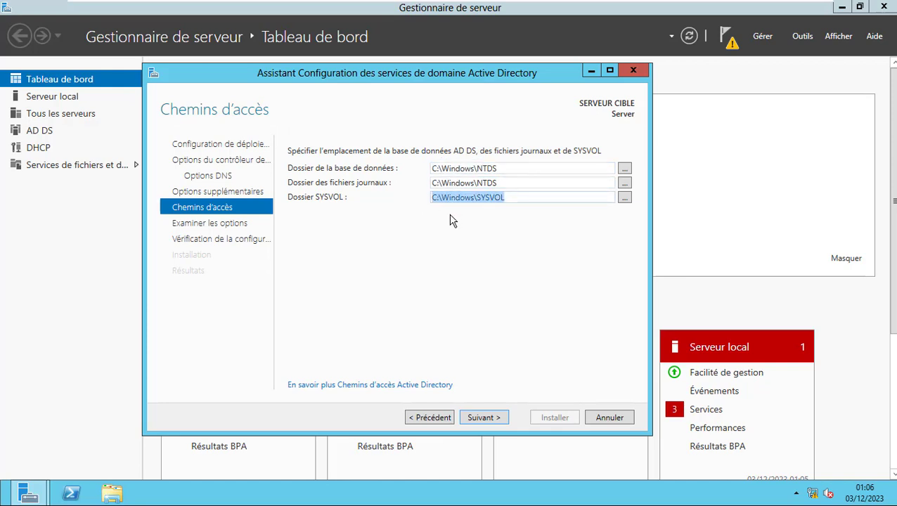
pyautogui.click(450, 198)
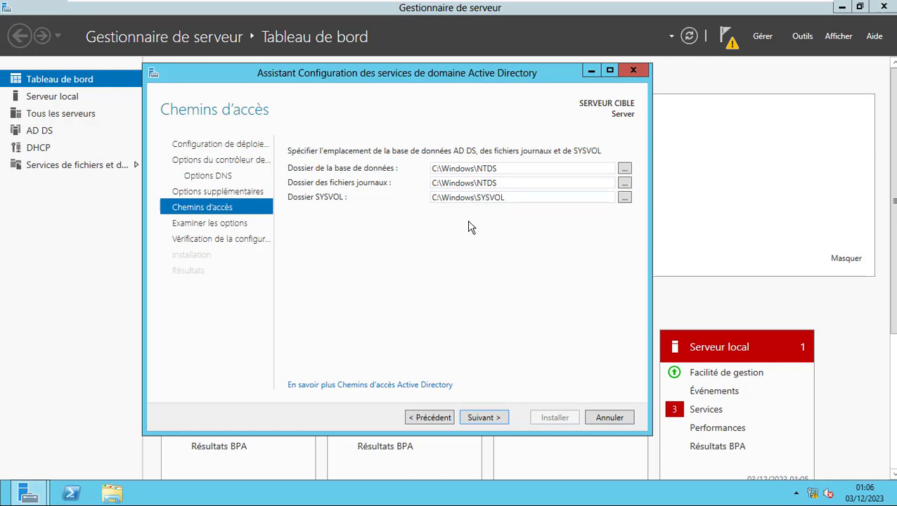
pyautogui.moveTo(504, 199); pyautogui.dragTo(437, 201)
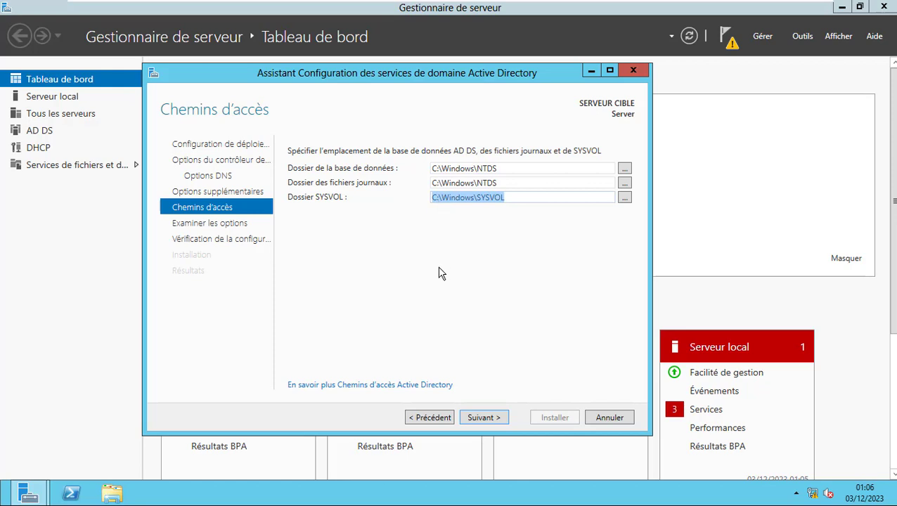
pyautogui.click(471, 199)
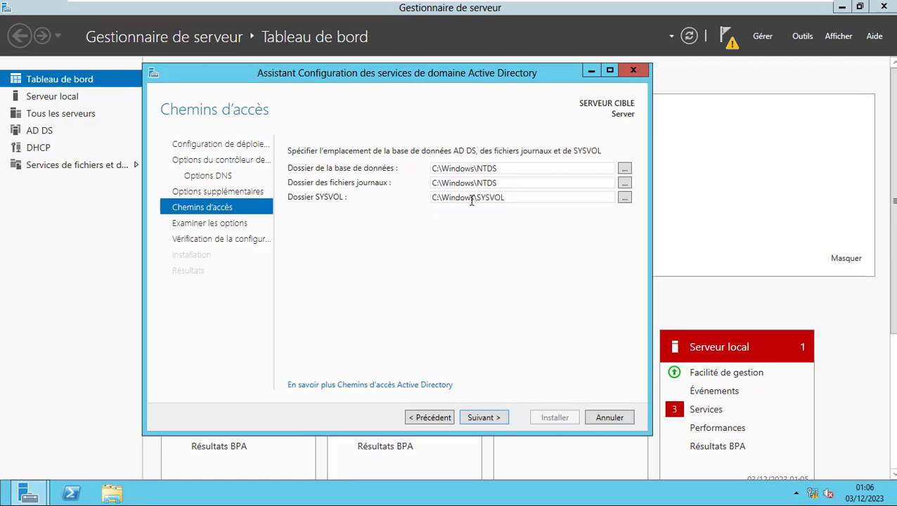
pyautogui.click(486, 422)
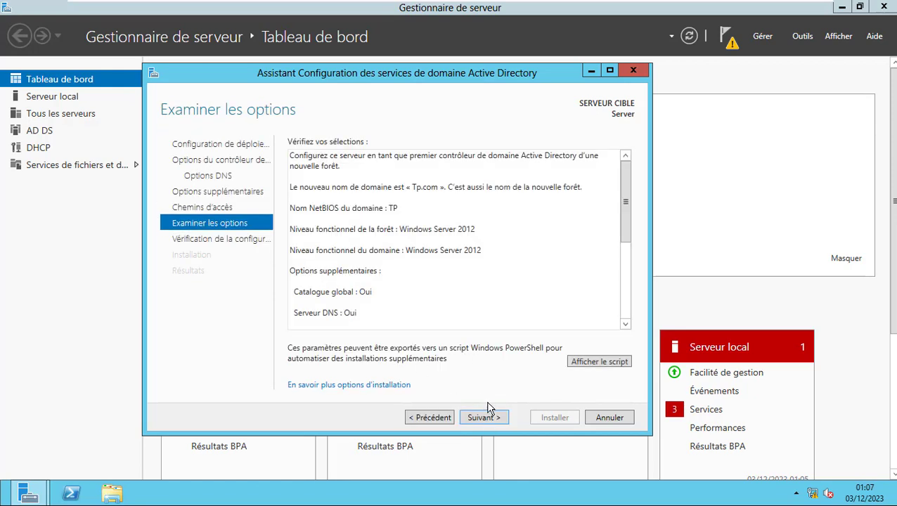
# Step: Run the prerequisites check, install the domain controller configuration and close the sign-out notice and results
pyautogui.click(486, 420)
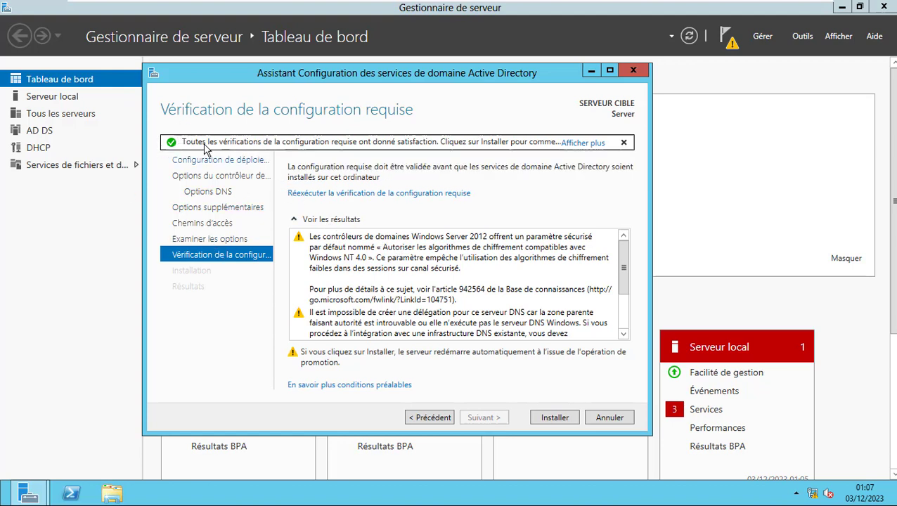
pyautogui.click(554, 418)
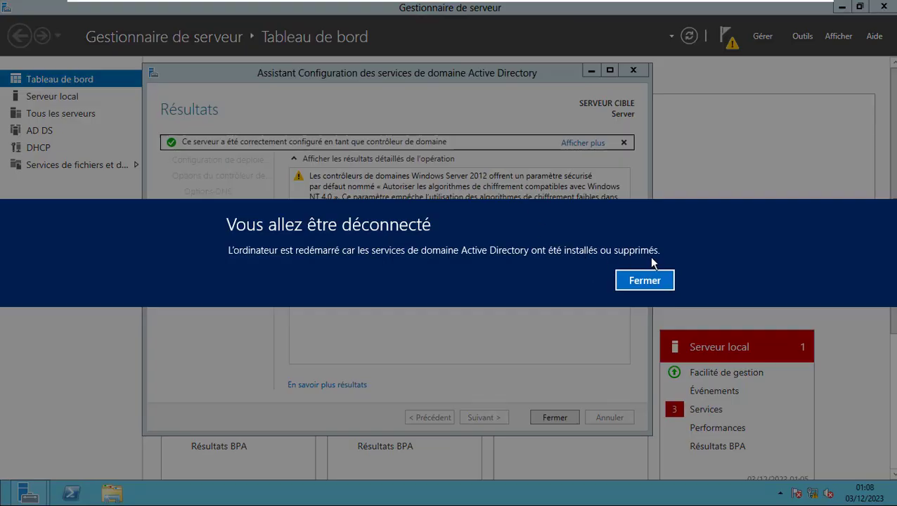
pyautogui.click(649, 282)
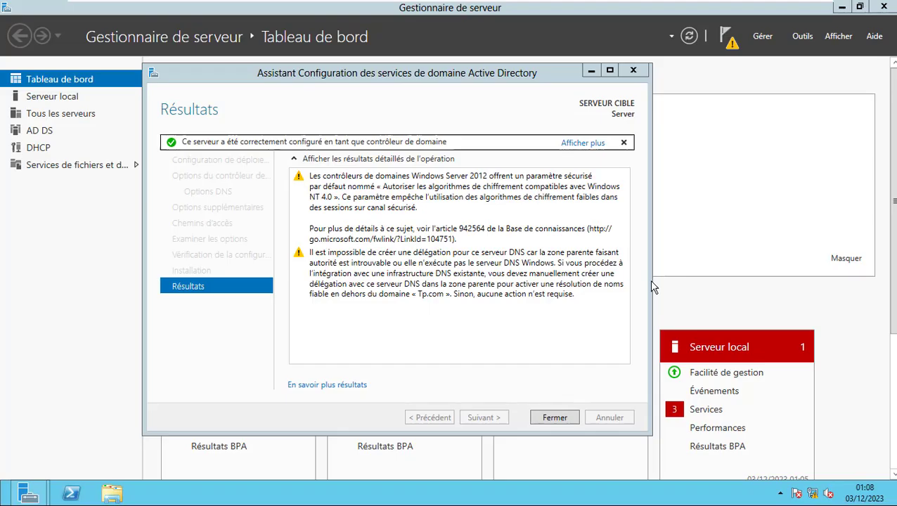
pyautogui.click(566, 420)
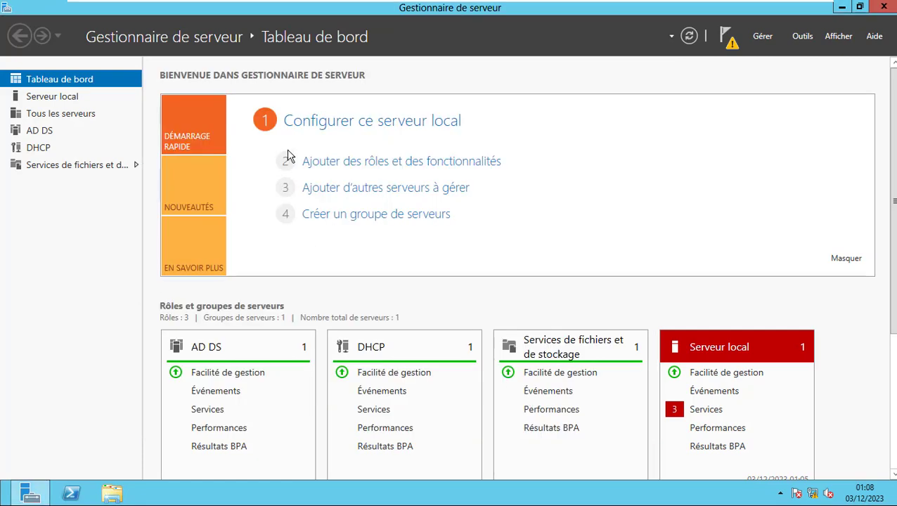
# Step: Restart the server from its security screen and confirm the shutdown reason
pyautogui.moveTo(275, 4)
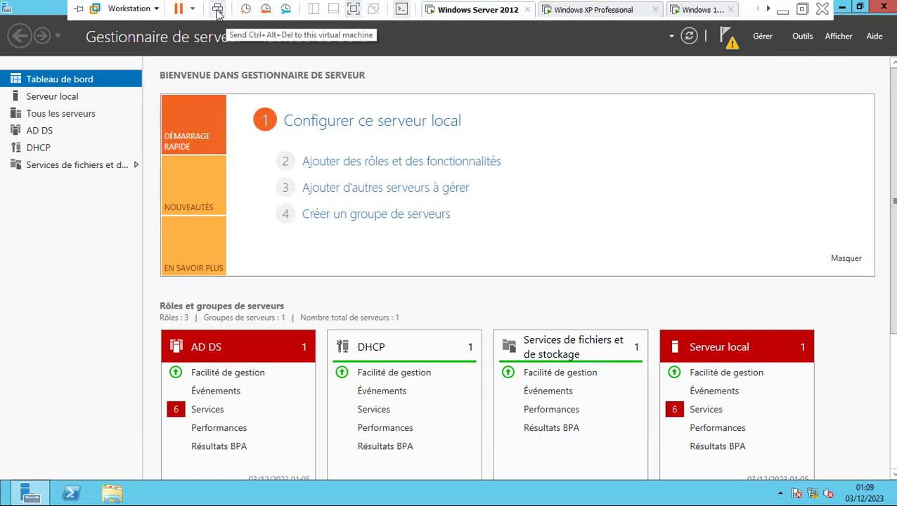
pyautogui.click(217, 10)
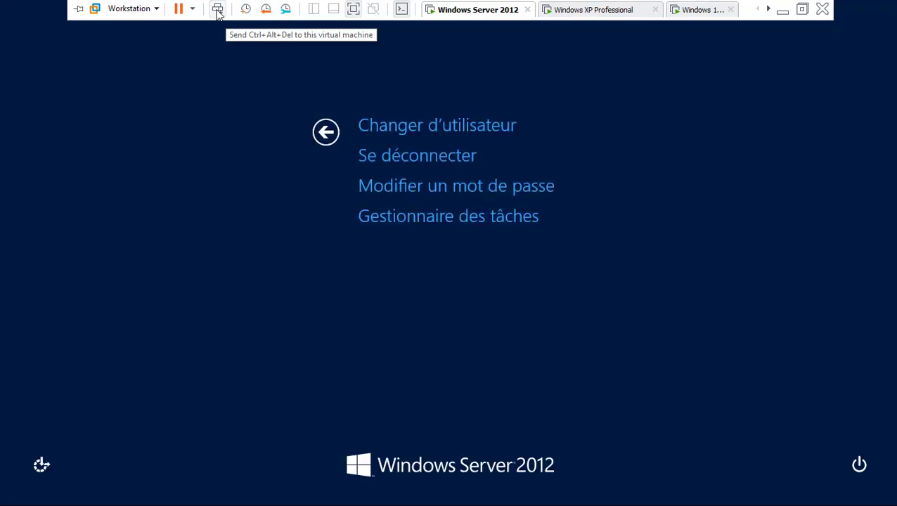
pyautogui.click(860, 465)
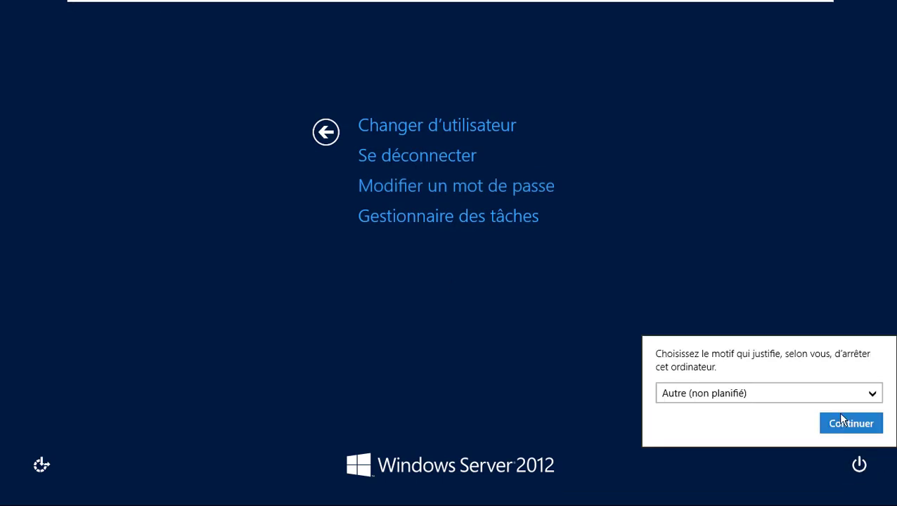
pyautogui.press('Escape')
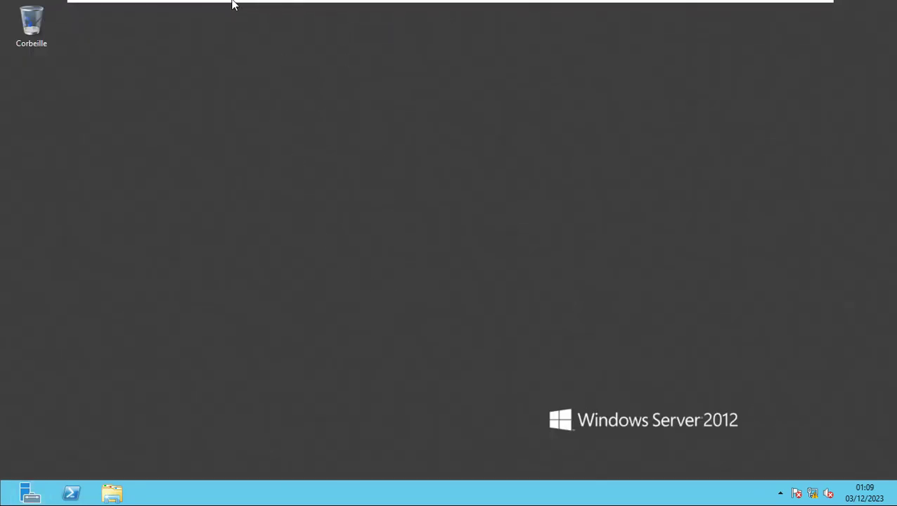
pyautogui.click(219, 8)
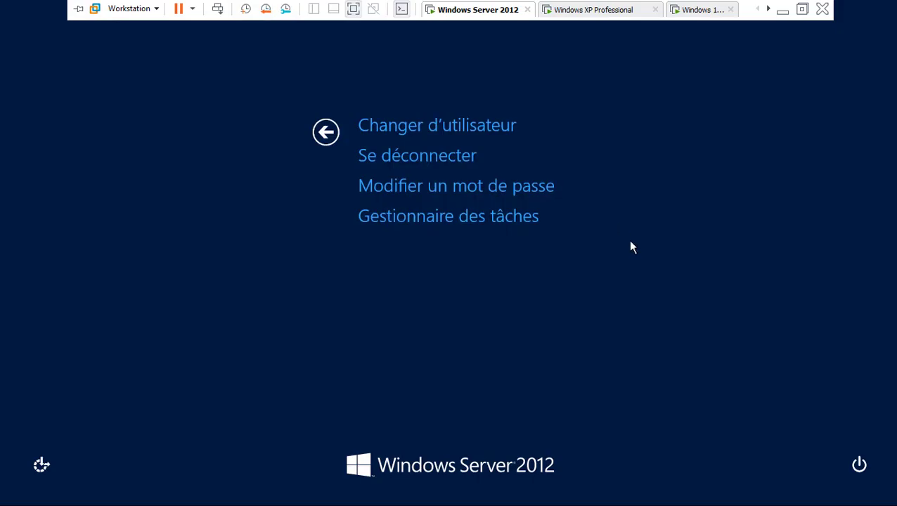
pyautogui.click(859, 465)
pyautogui.click(829, 430)
pyautogui.click(836, 425)
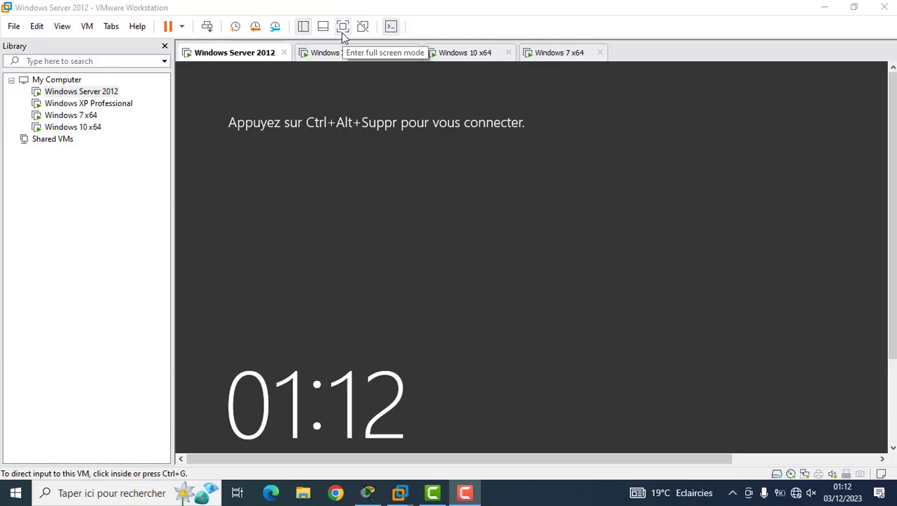
# Step: Show the Windows Server 2012 virtual machine full screen and sign in as TP\Administrateur with the account password
pyautogui.click(340, 32)
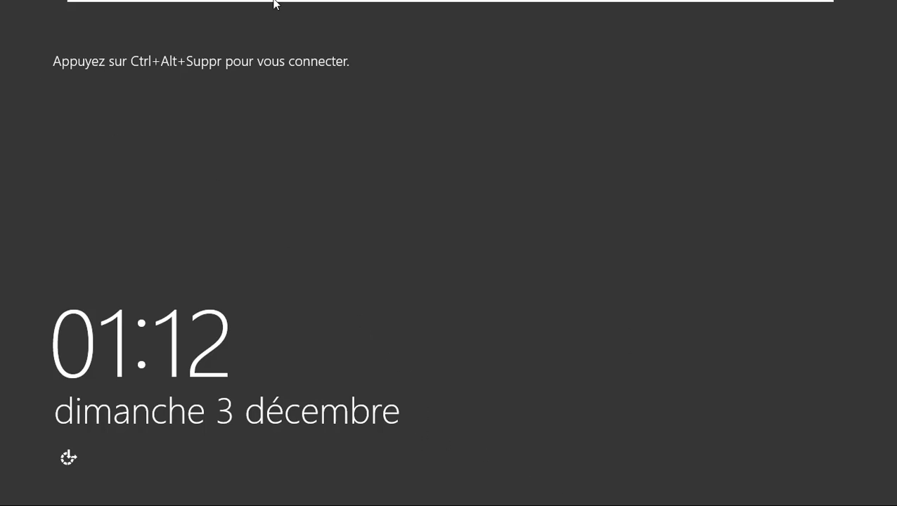
pyautogui.moveTo(274, 3)
pyautogui.click(217, 8)
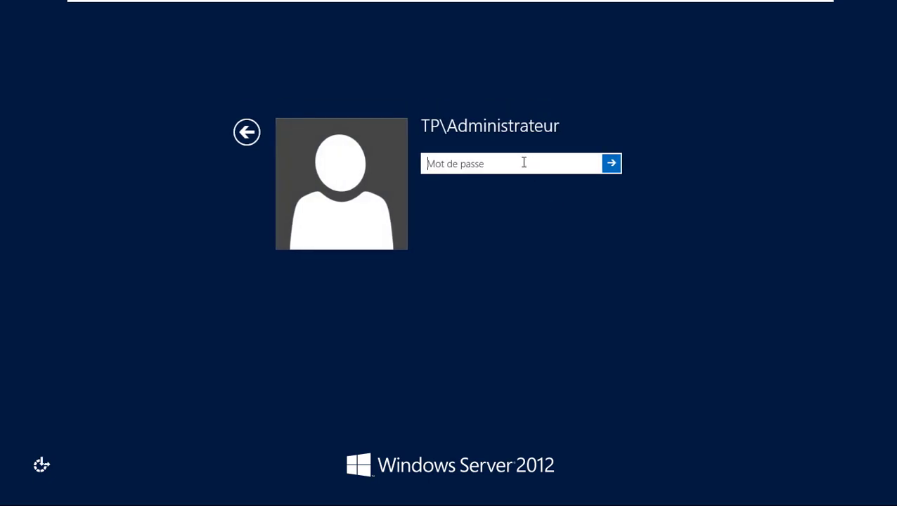
pyautogui.write('P')
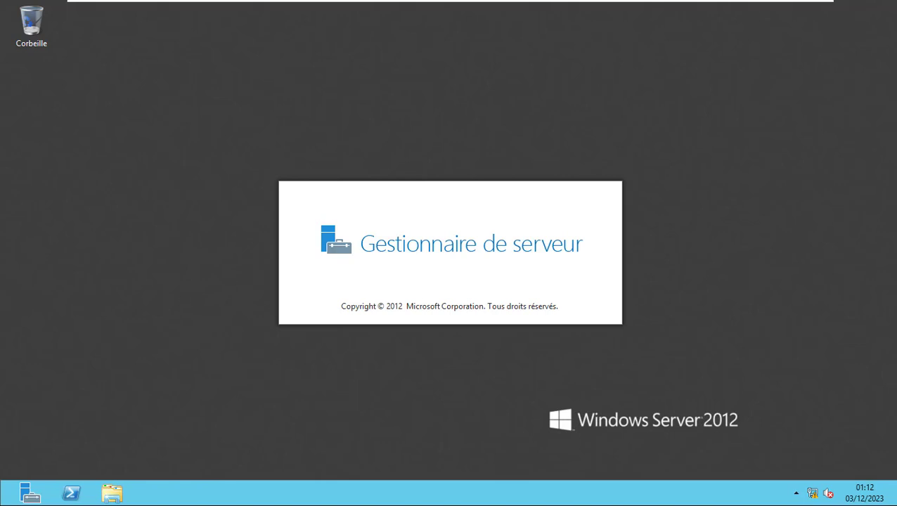
pyautogui.moveTo(524, 5)
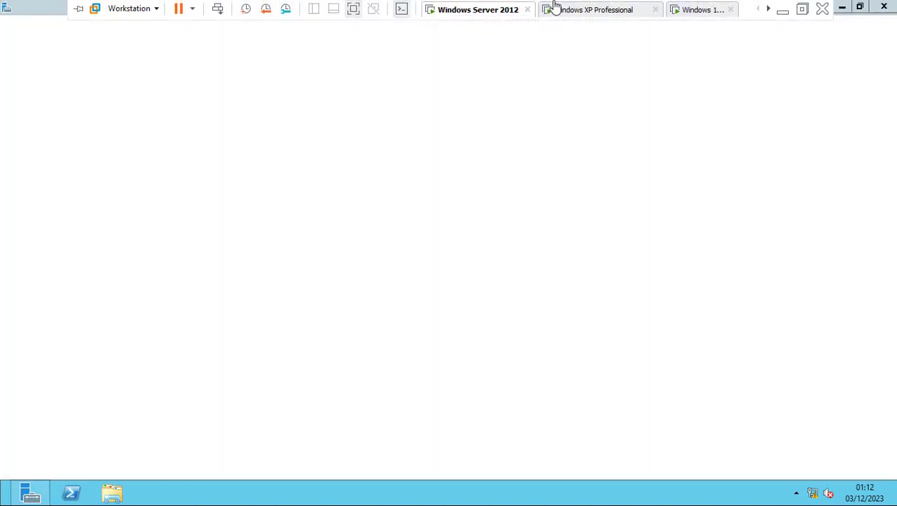
pyautogui.click(354, 9)
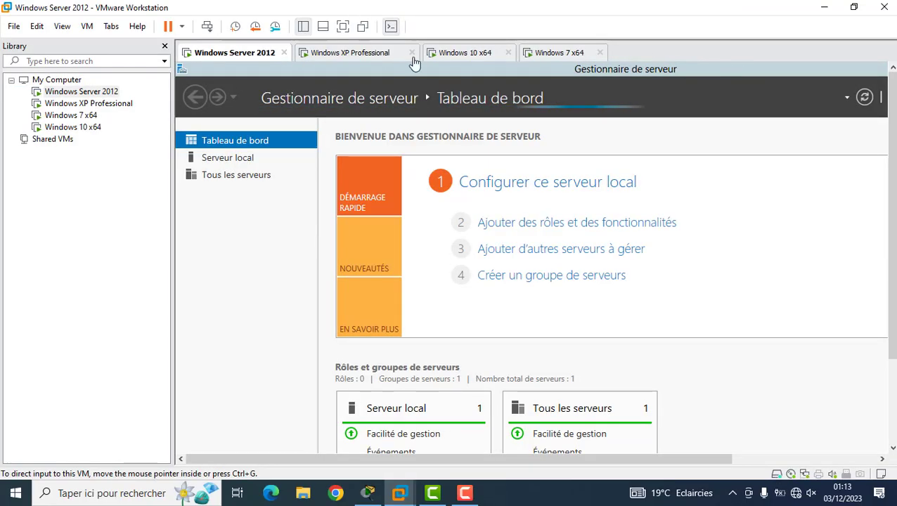
pyautogui.click(346, 26)
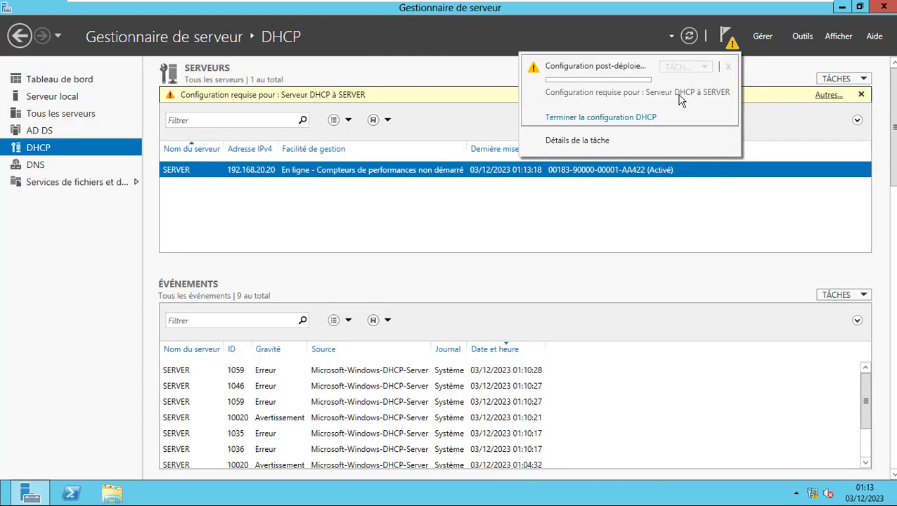
# Step: Complete the DHCP post-installation configuration, authorizing the server with the TP\Administrateur credentials, and refresh the server list
pyautogui.click(622, 120)
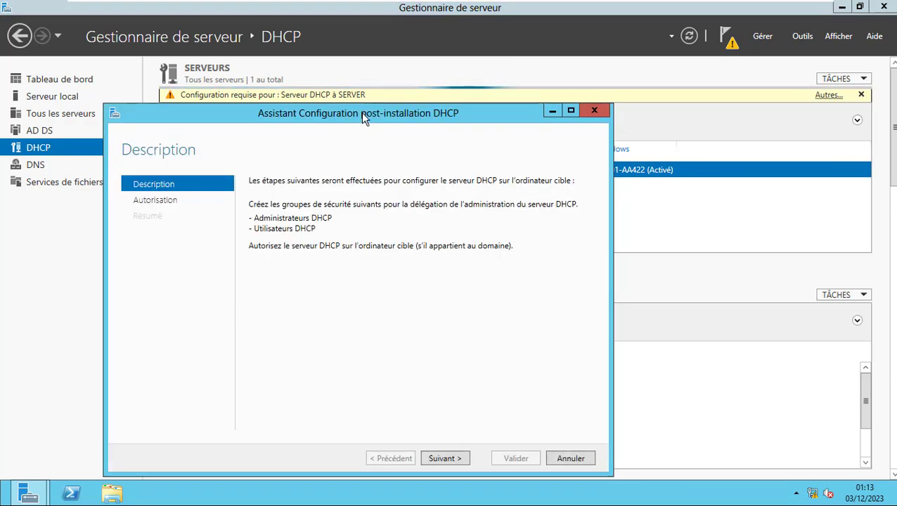
pyautogui.moveTo(362, 114); pyautogui.dragTo(371, 68)
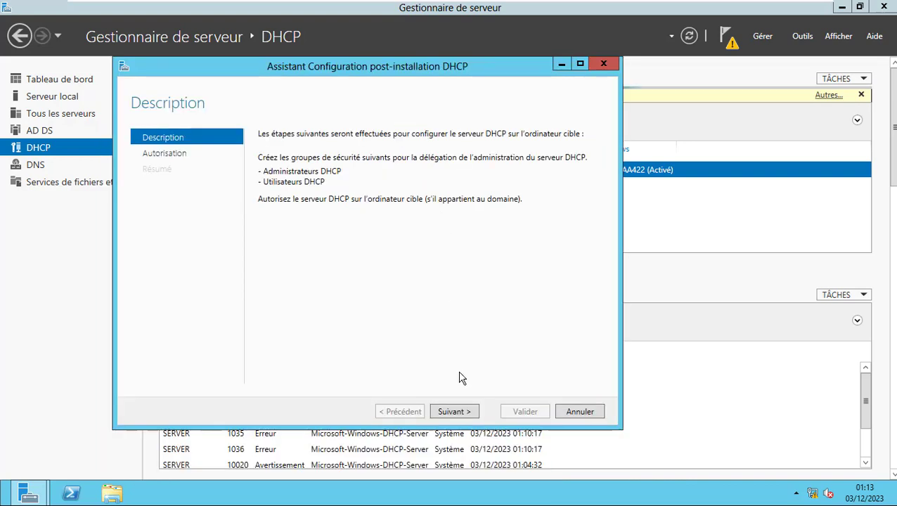
pyautogui.click(467, 413)
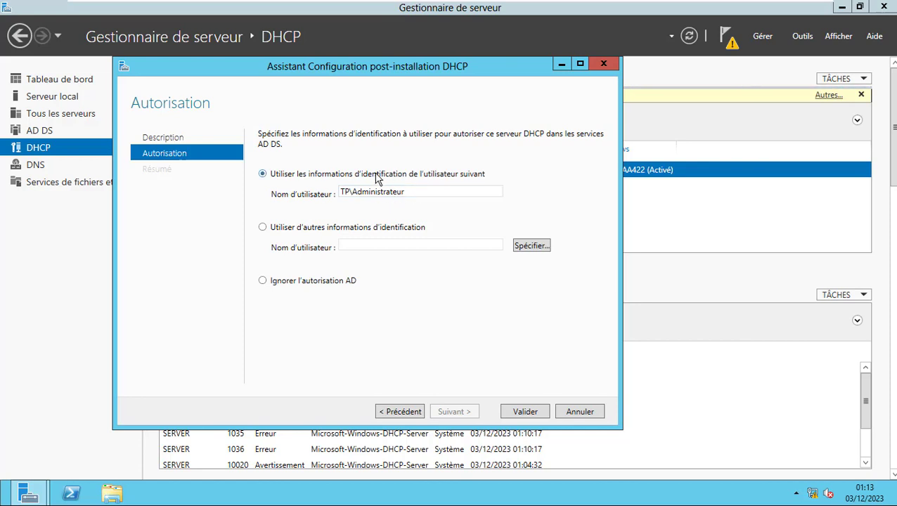
pyautogui.click(526, 414)
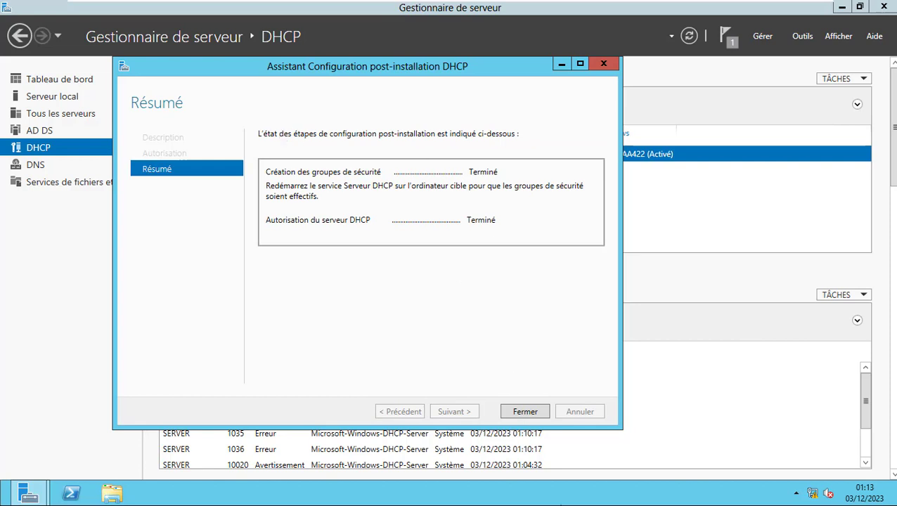
pyautogui.click(526, 413)
pyautogui.click(689, 37)
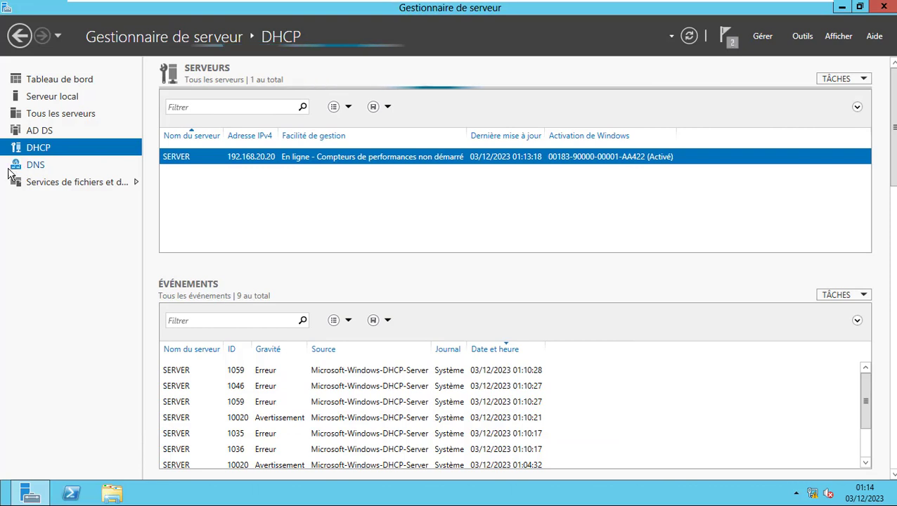
# Step: Open the DHCP manager for SERVER, maximize it with a wider tree, and expand Server.Tp.com down to its IPv4 node
pyautogui.rightClick(239, 157)
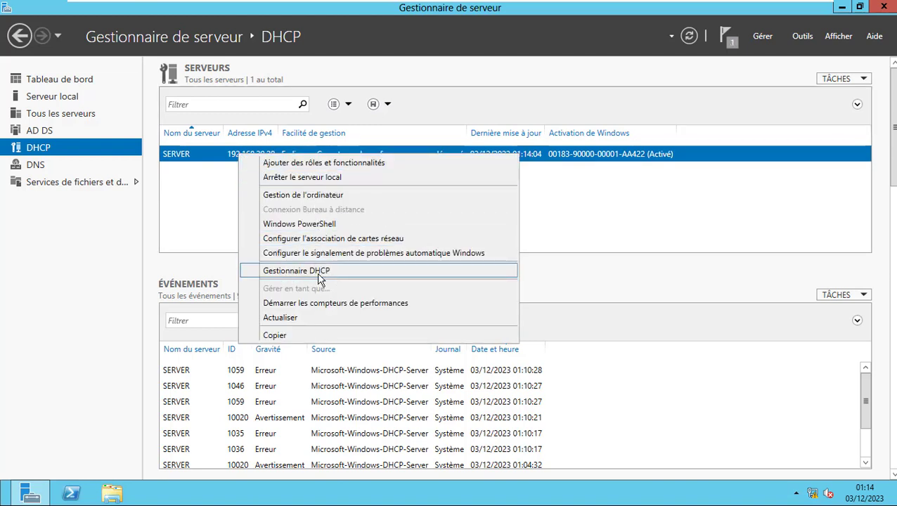
pyautogui.click(356, 273)
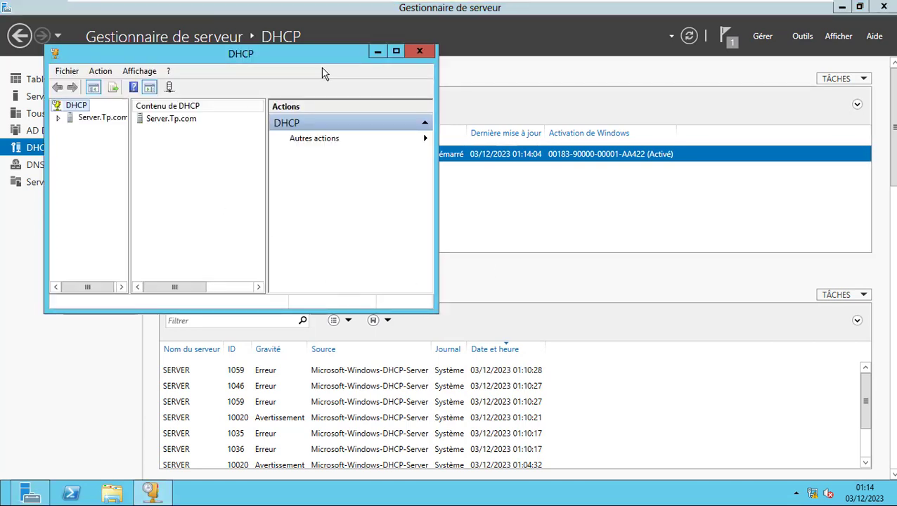
pyautogui.click(396, 51)
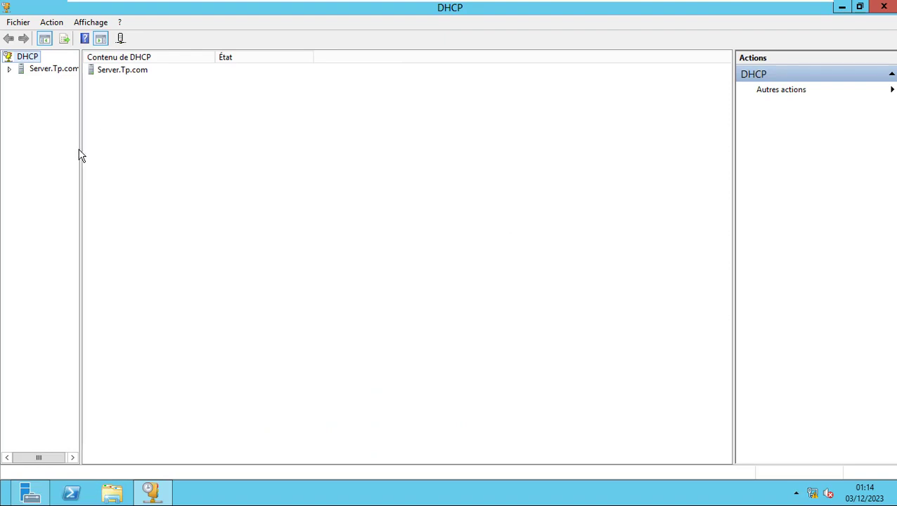
pyautogui.moveTo(82, 158); pyautogui.dragTo(187, 151)
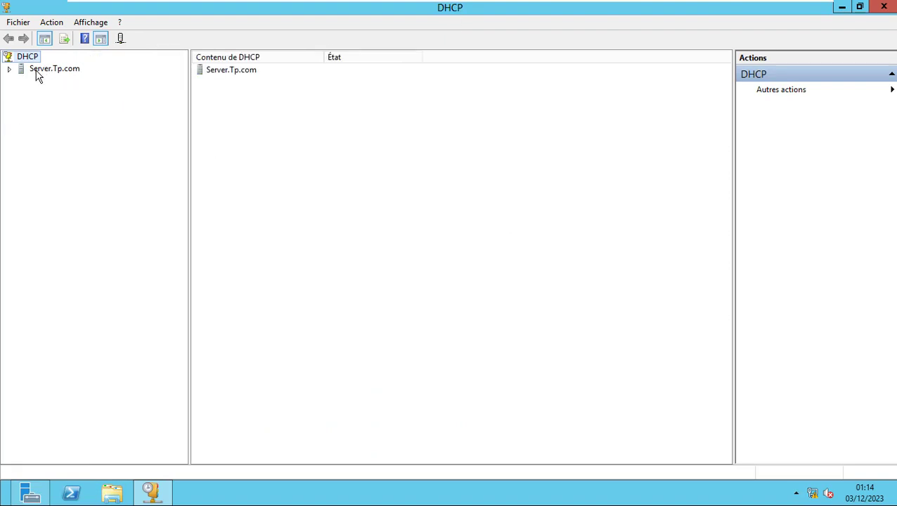
pyautogui.click(9, 70)
pyautogui.click(53, 69)
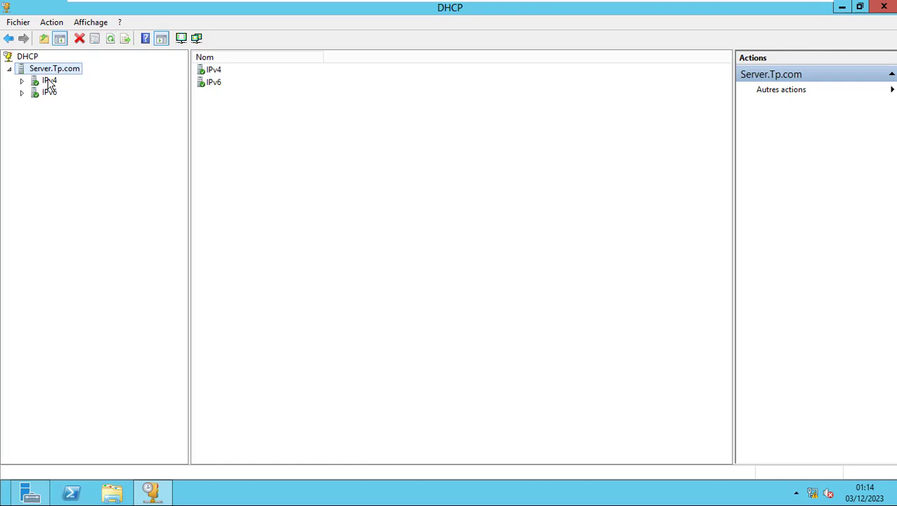
pyautogui.click(45, 81)
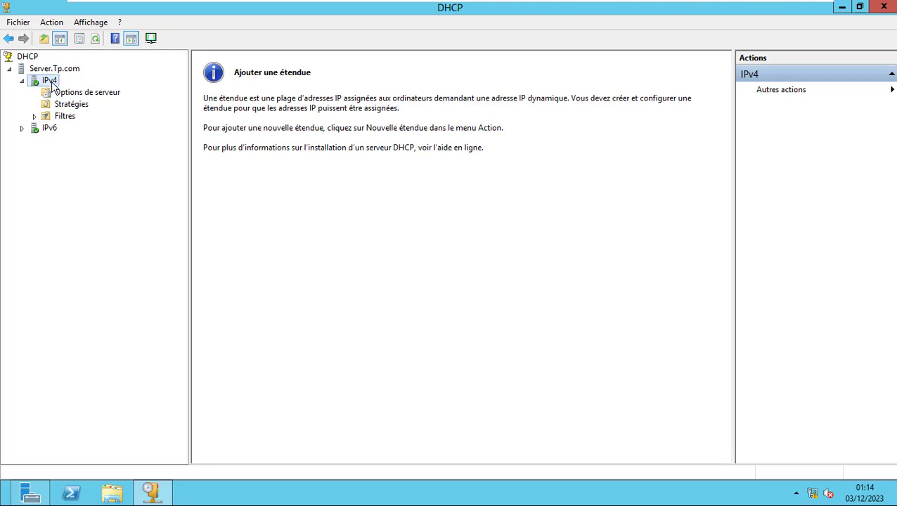
# Step: Start a new IPv4 scope and name it Lan, leaving the description empty
pyautogui.rightClick(53, 85)
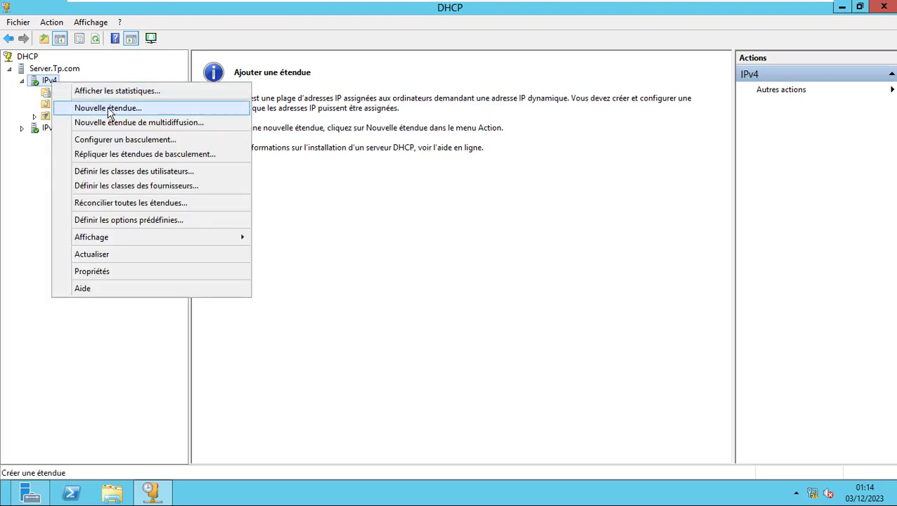
pyautogui.click(162, 111)
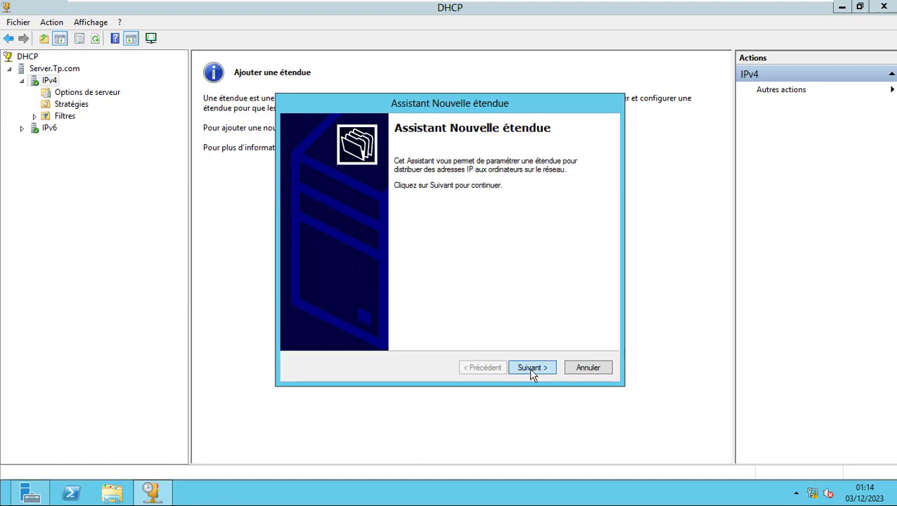
pyautogui.click(532, 368)
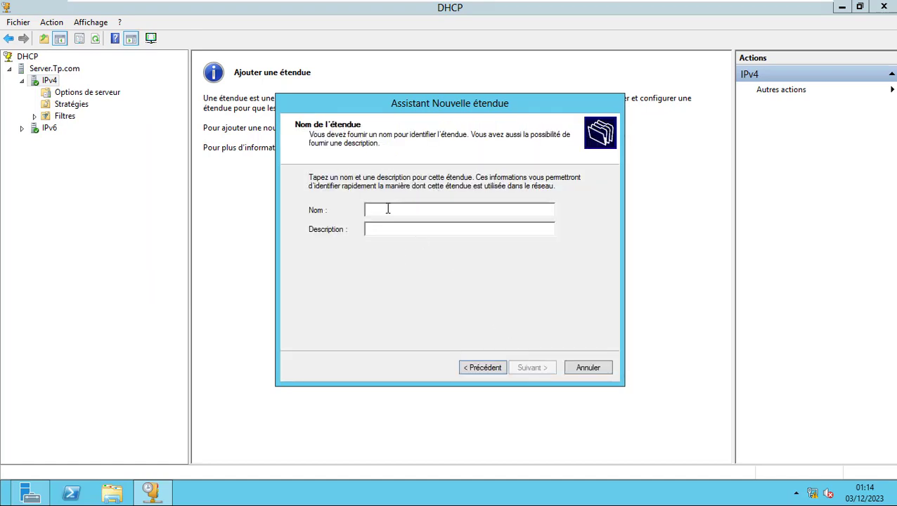
pyautogui.write('Lan')
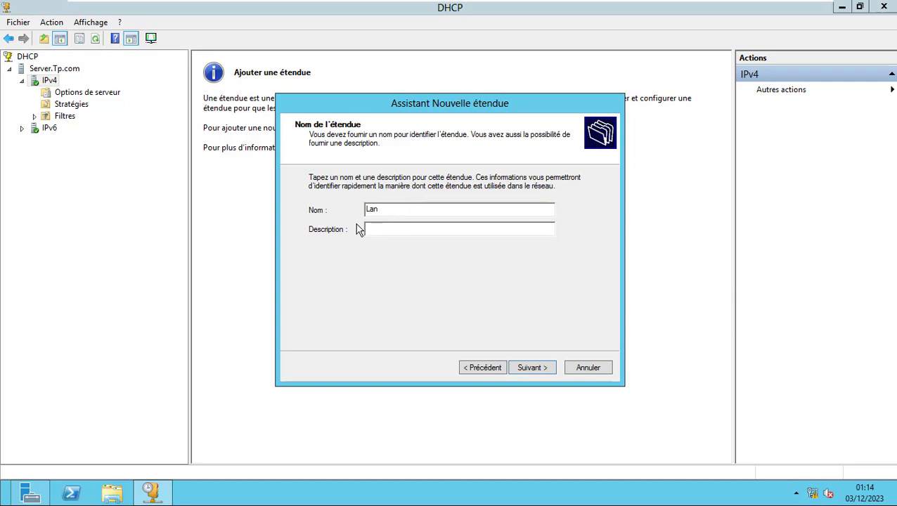
pyautogui.click(533, 368)
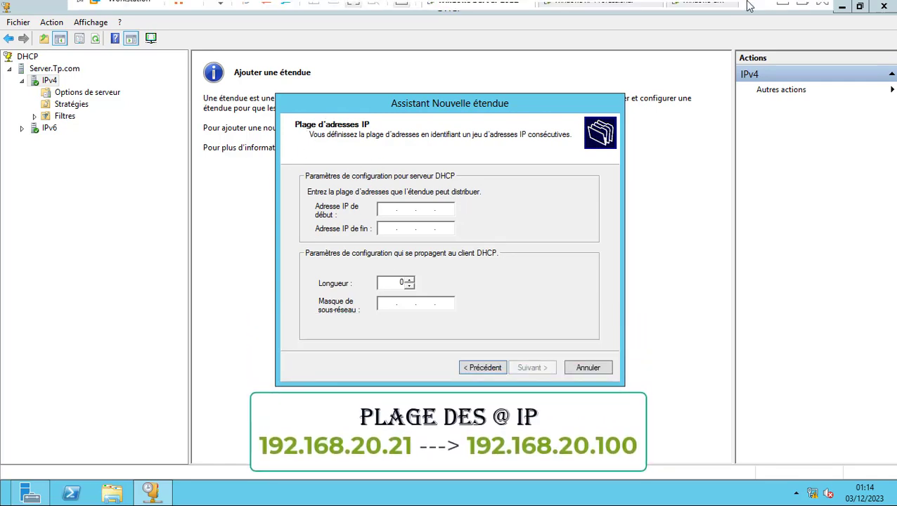
# Step: Check the planned DHCP address range in the Cisco Packet Tracer network diagram and return to the server virtual machine
pyautogui.click(786, 10)
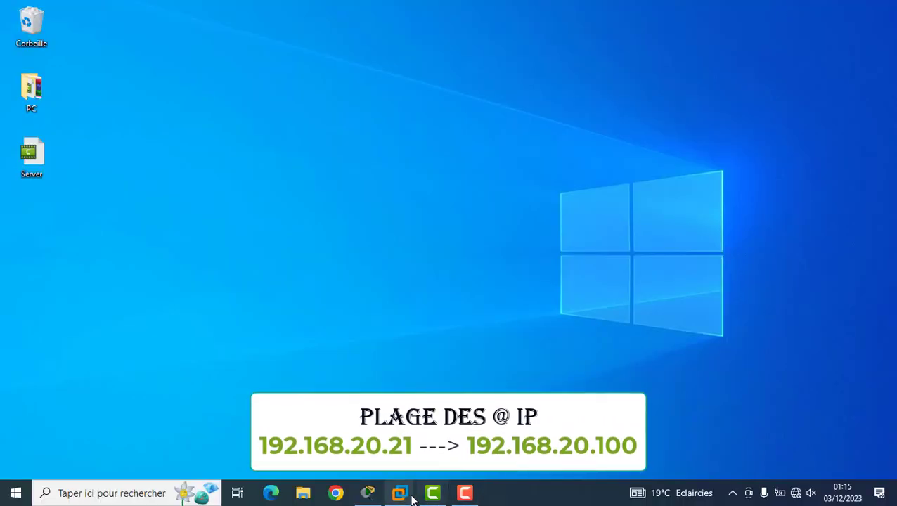
pyautogui.click(376, 496)
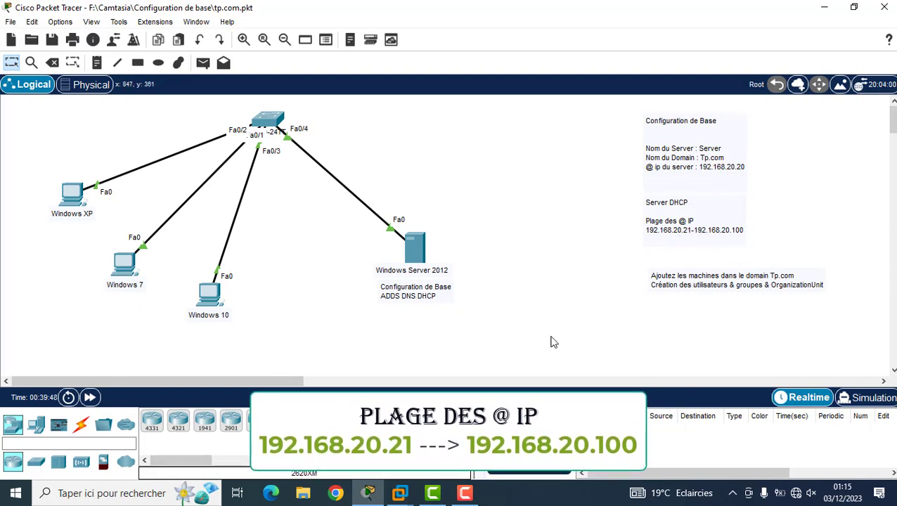
pyautogui.click(399, 493)
pyautogui.click(211, 422)
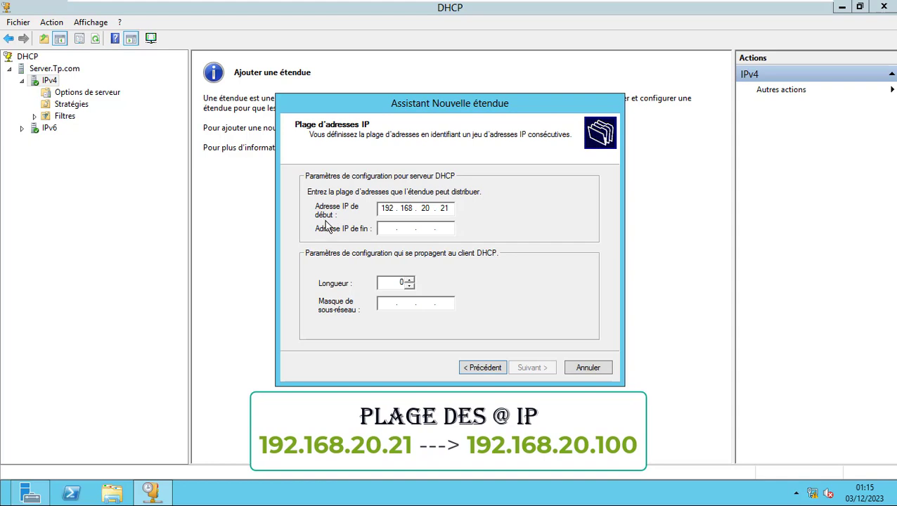
# Step: Set the scope's address range to 192.168.20.21 through 192.168.20.100 with a 24-bit subnet mask of 255.255.255.0
pyautogui.click(388, 233)
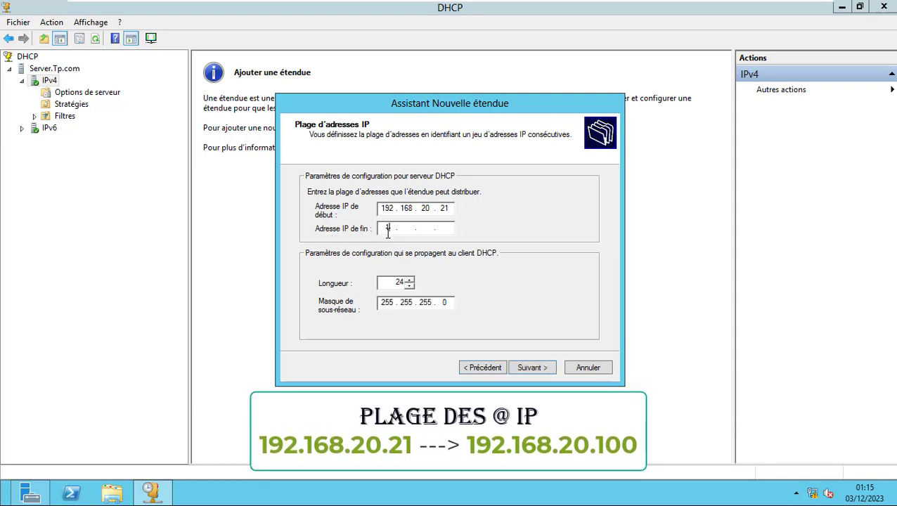
pyautogui.write('192 . 168 . ')
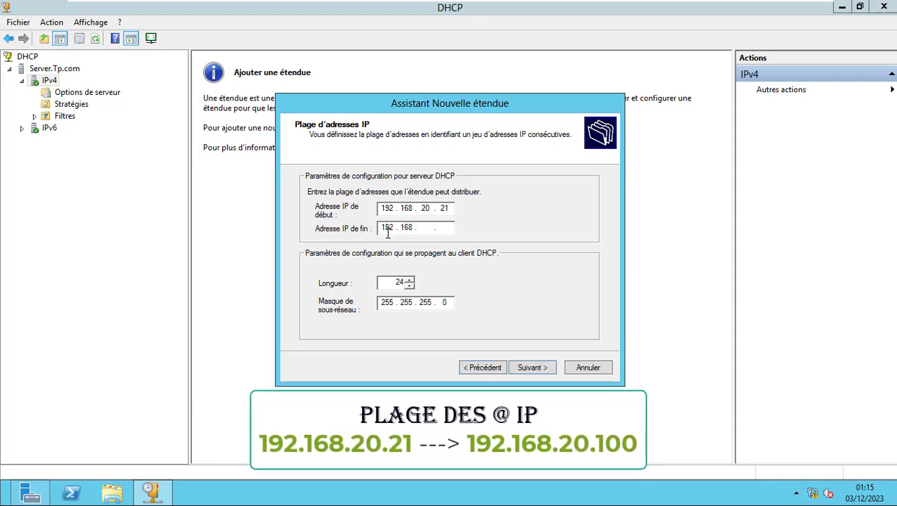
pyautogui.write('201')
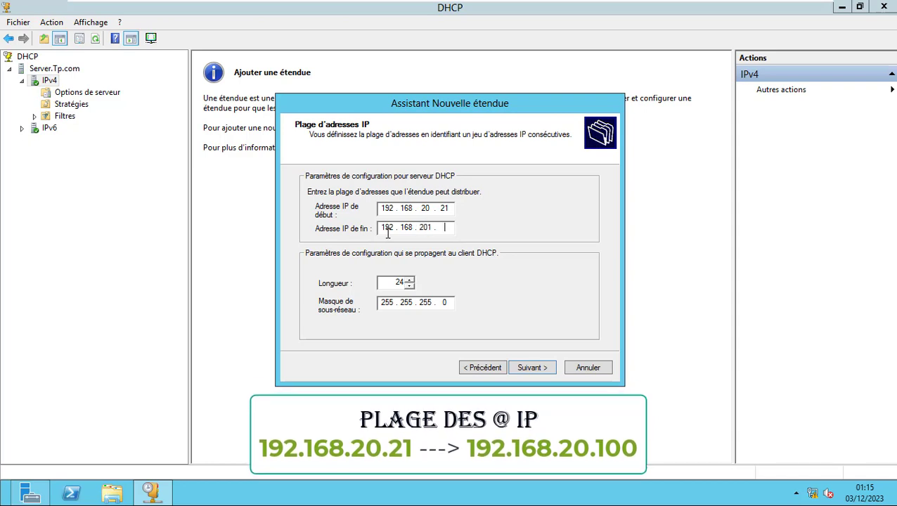
pyautogui.press('BackSpace')
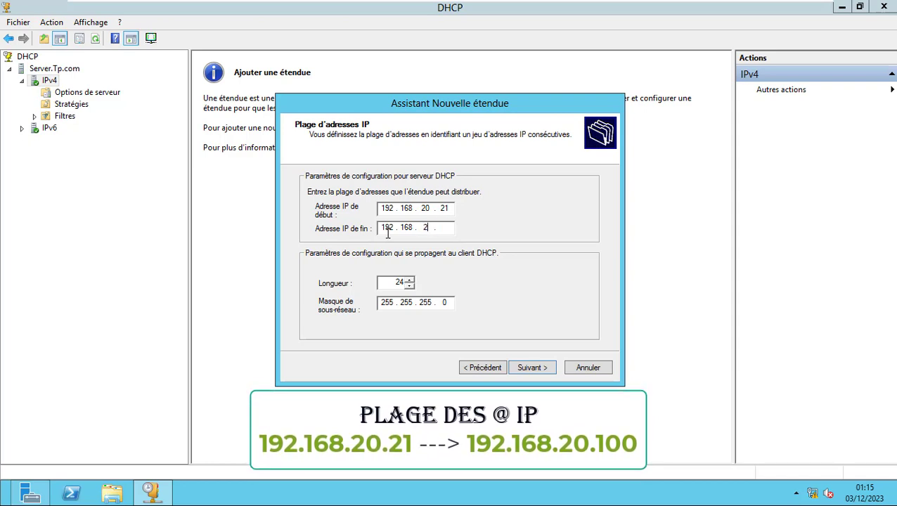
pyautogui.write('. 100')
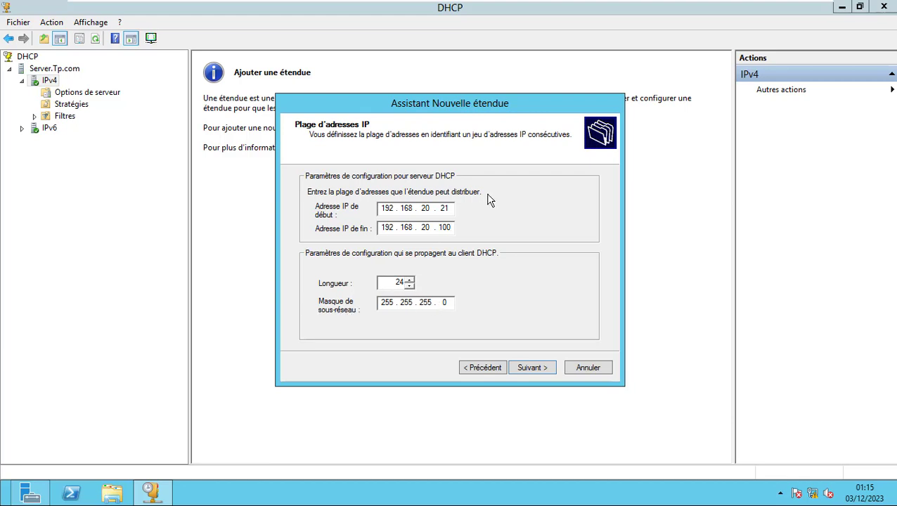
pyautogui.click(532, 371)
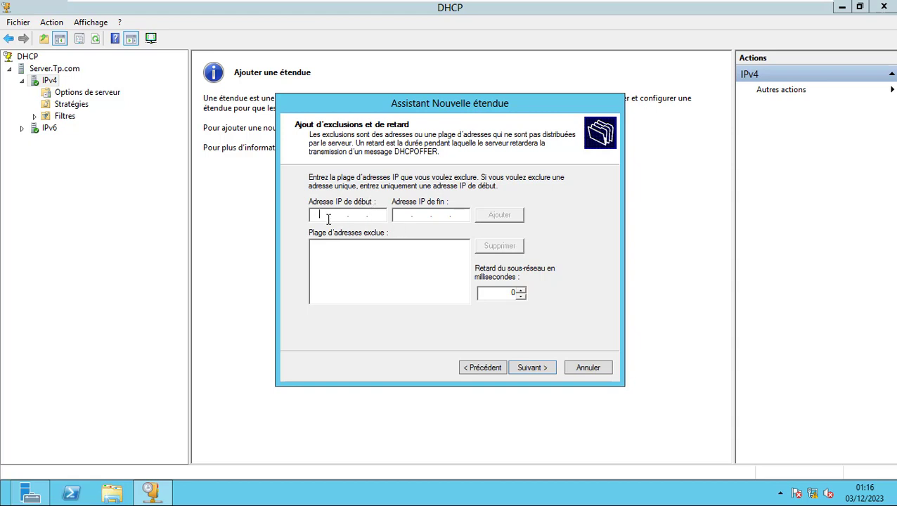
# Step: Exclude the addresses 192.168.20.90 to 192.168.20.99 from the scope
pyautogui.write('1')
pyautogui.press('BackSpace')
pyautogui.press('BackSpace')
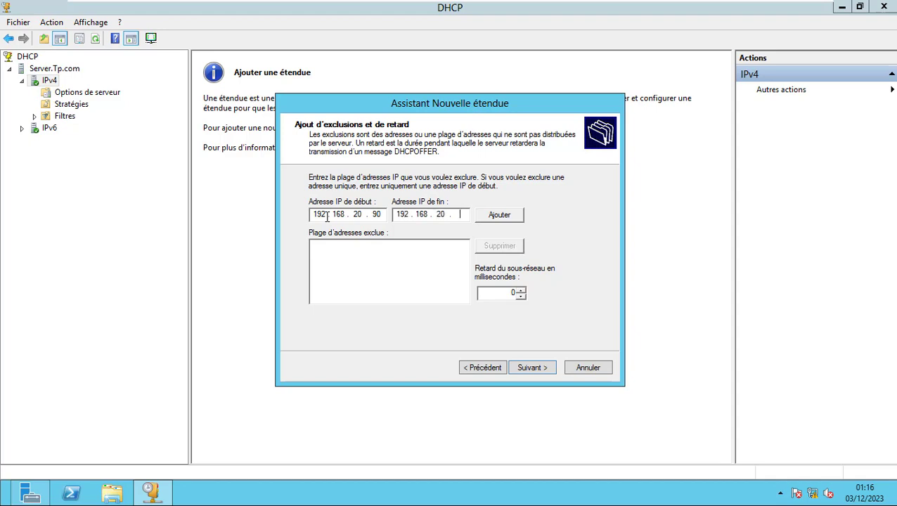
pyautogui.click(496, 220)
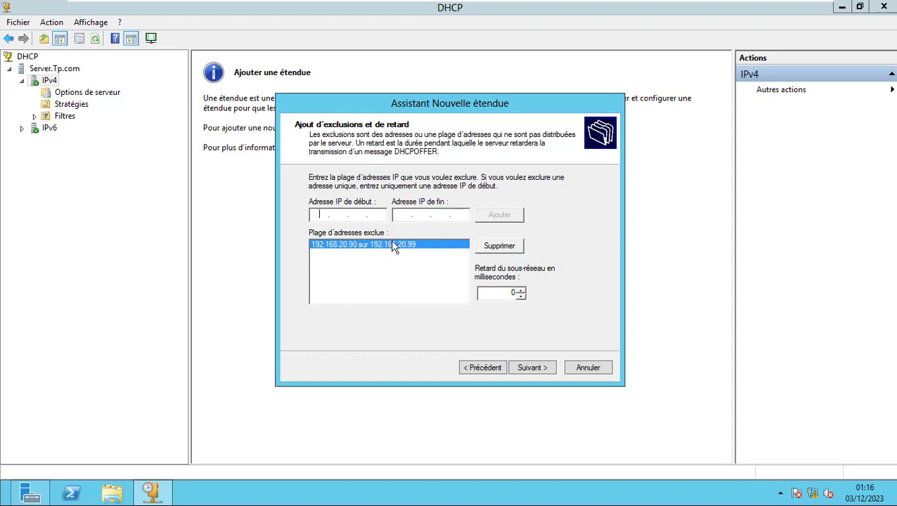
# Step: Try to add the single address 192.168.20.7 to the scope's exclusions
pyautogui.click(483, 368)
pyautogui.click(543, 367)
pyautogui.write('192.168.20.7')
pyautogui.click(498, 215)
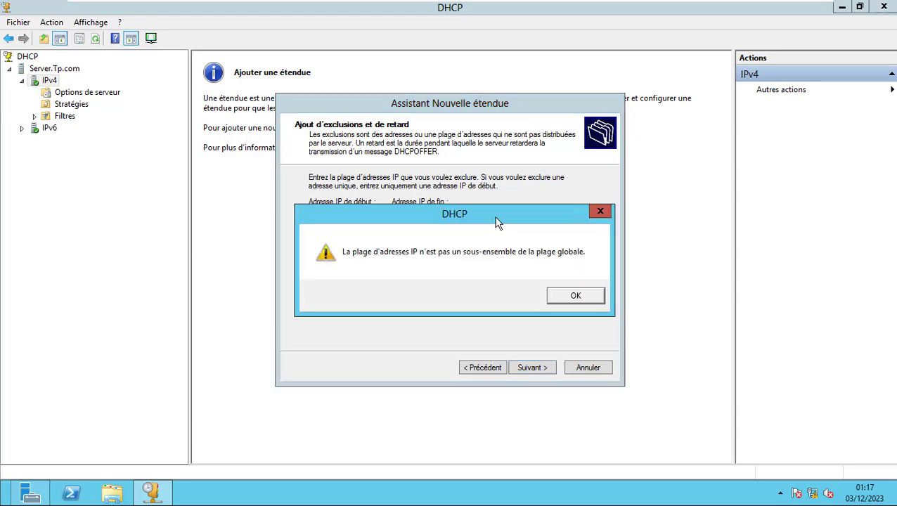
pyautogui.click(591, 301)
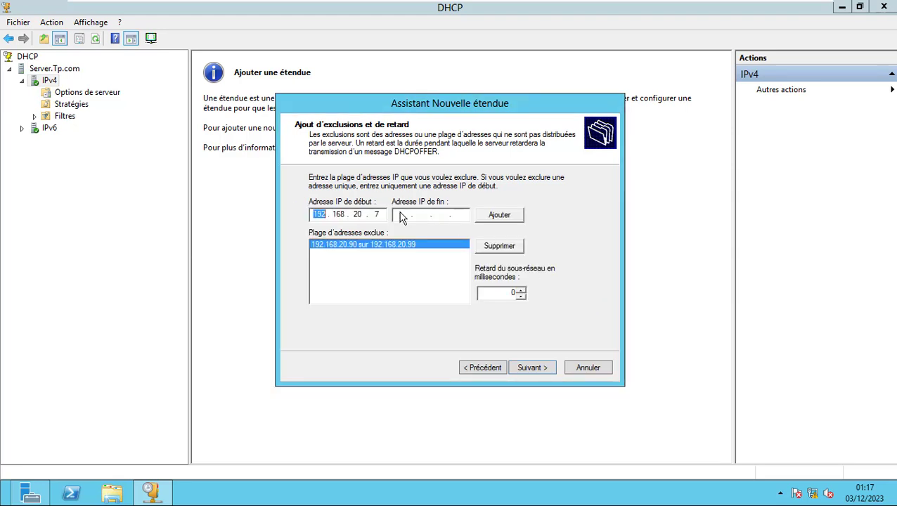
pyautogui.doubleClick(377, 215)
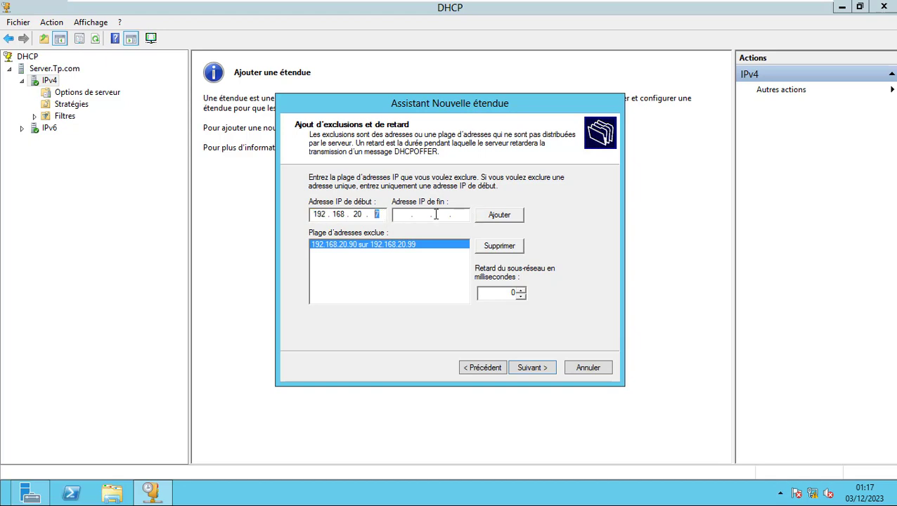
pyautogui.click(492, 367)
# Step: Accept the default lease duration and configure the DHCP options now, with no router and the preset Tp.com domain and DNS server
pyautogui.click(539, 373)
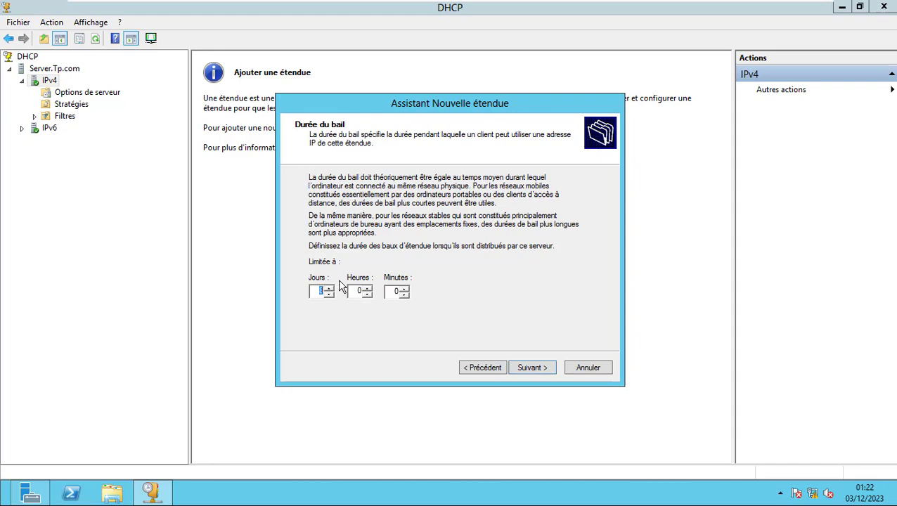
pyautogui.click(539, 376)
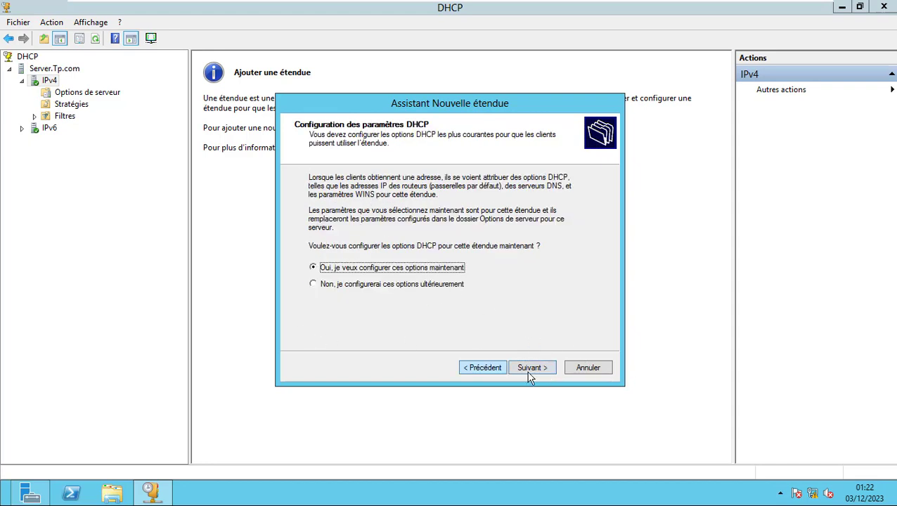
pyautogui.click(534, 371)
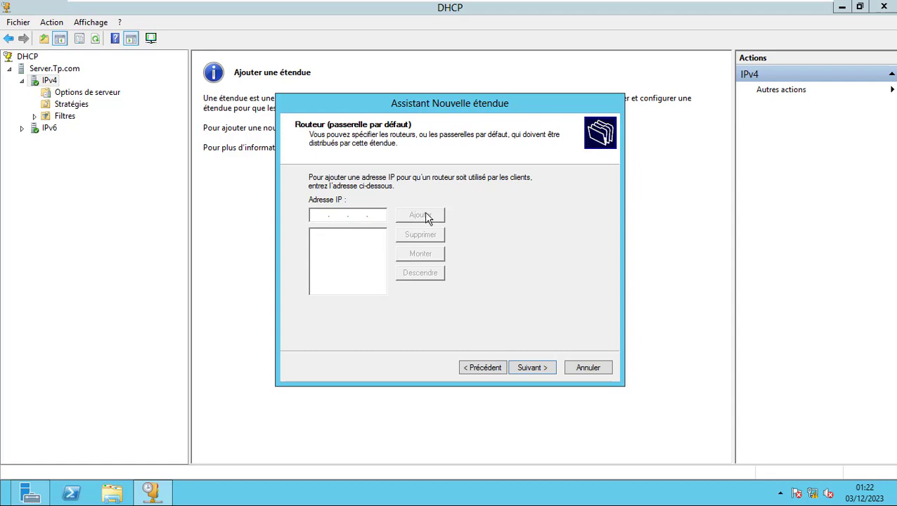
pyautogui.click(532, 368)
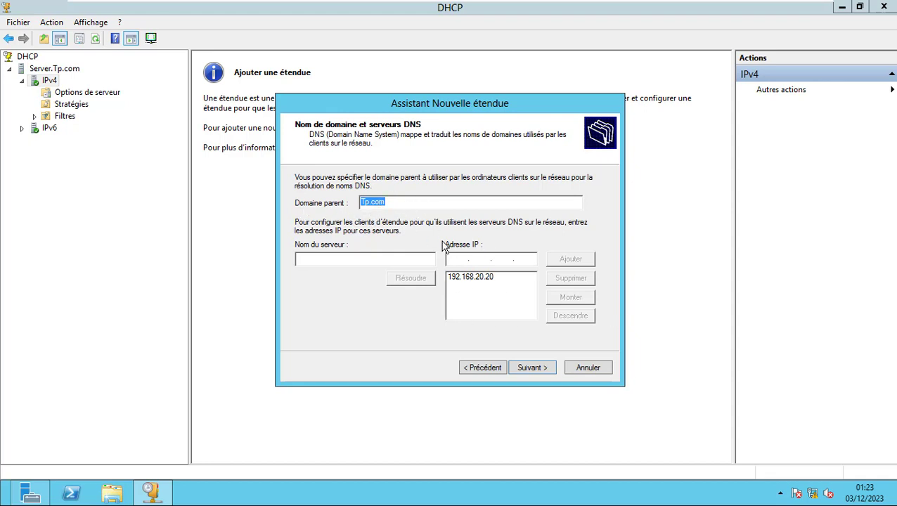
pyautogui.click(532, 371)
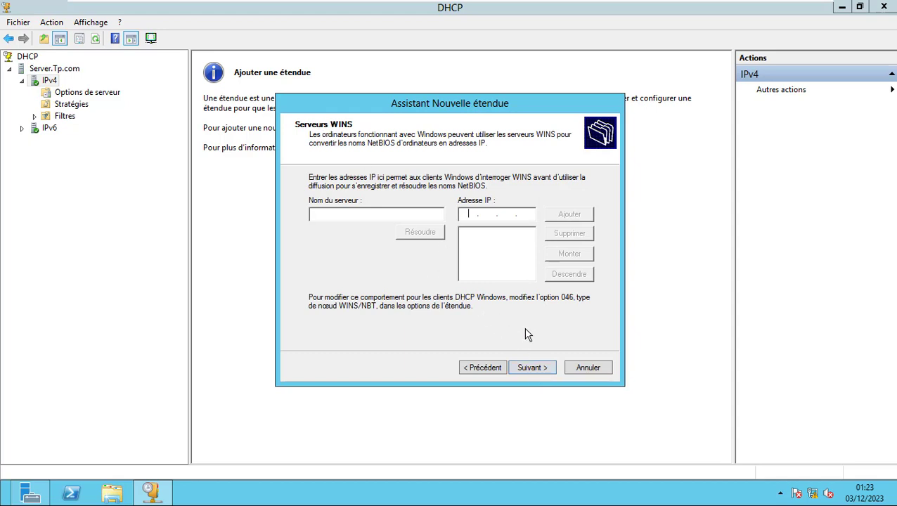
# Step: Leave the WINS servers empty, choose to activate the scope immediately, and finish the new scope wizard
pyautogui.click(542, 372)
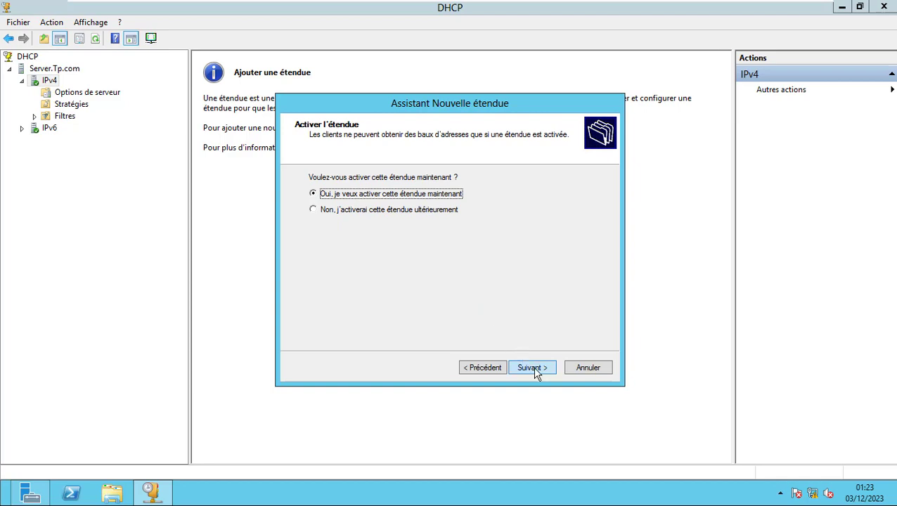
pyautogui.click(536, 373)
pyautogui.click(533, 368)
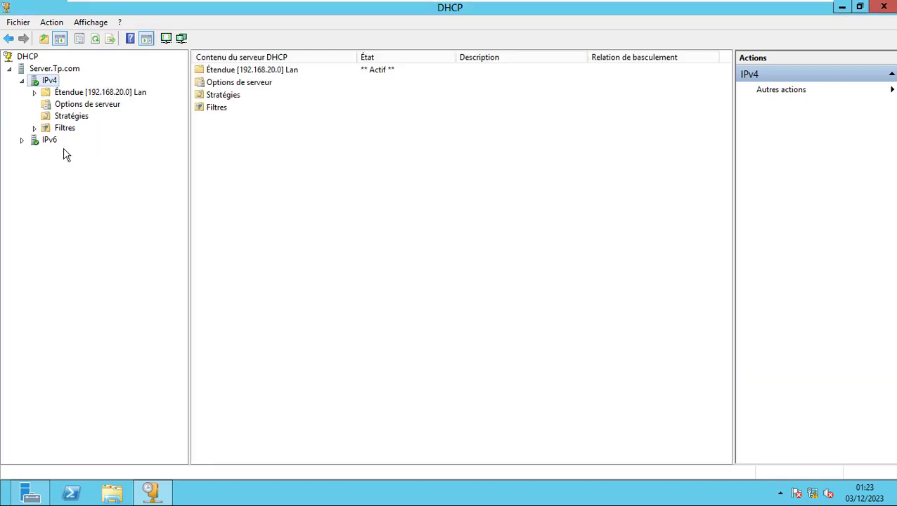
# Step: Review the Lan scope's address leases and its address pool, checking both the distribution range and the excluded range
pyautogui.doubleClick(59, 96)
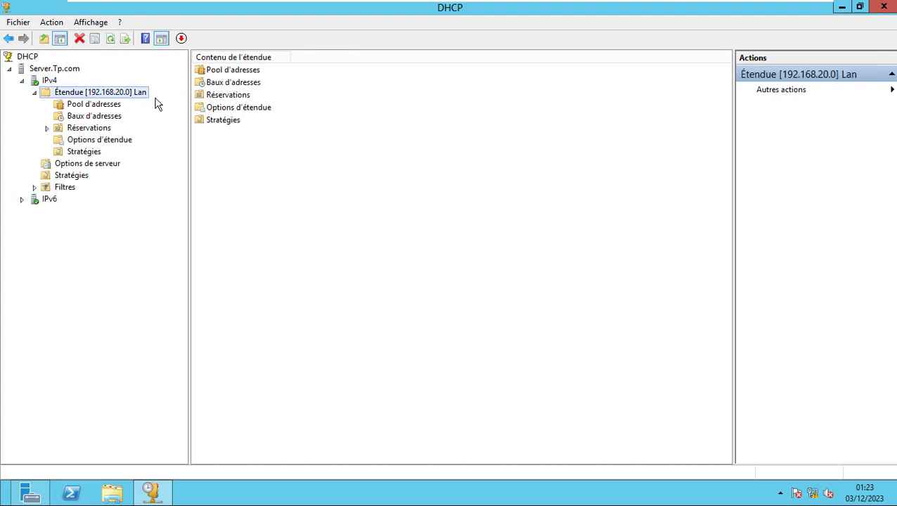
pyautogui.click(245, 84)
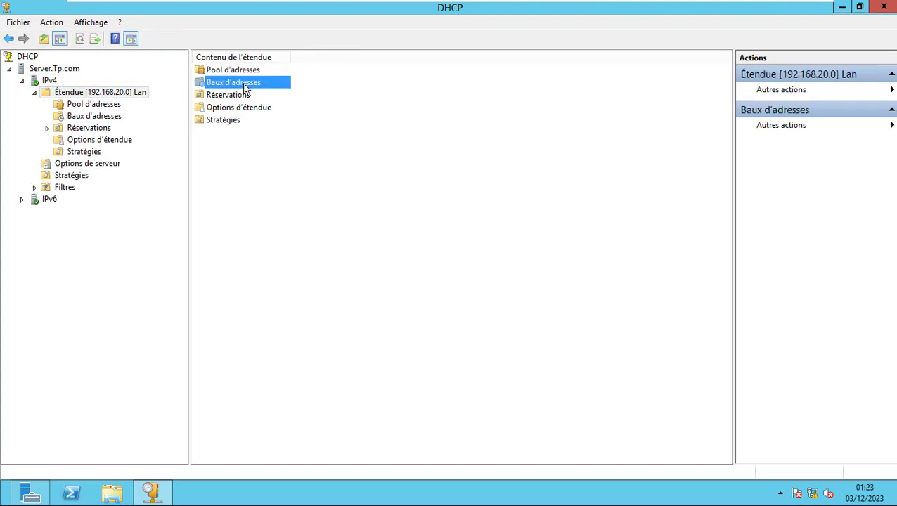
pyautogui.click(94, 116)
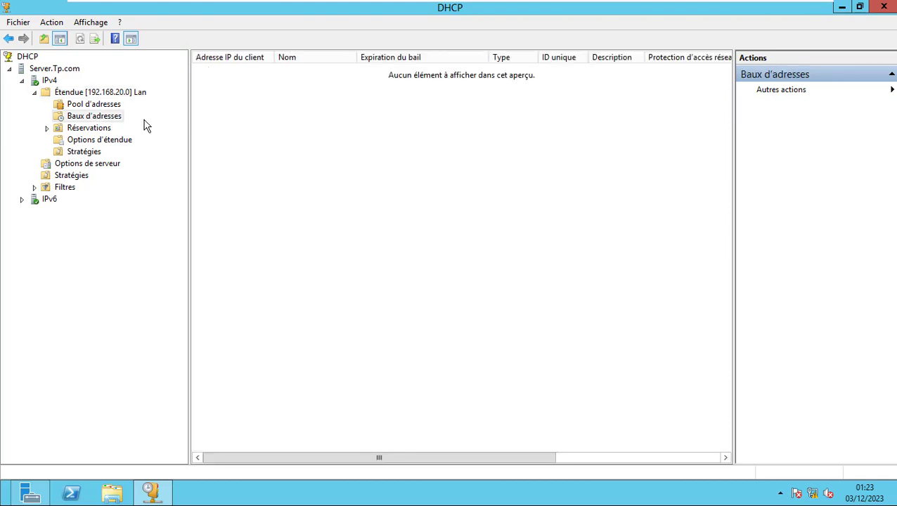
pyautogui.click(112, 106)
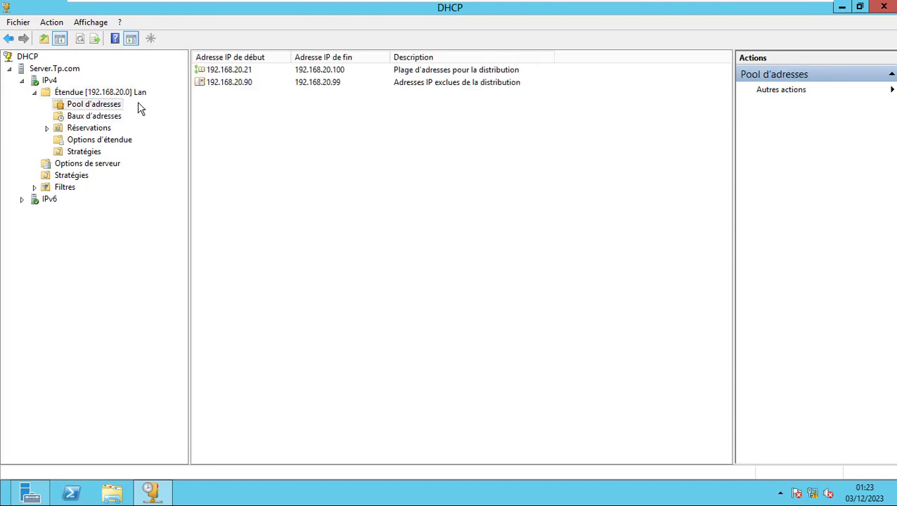
pyautogui.click(264, 73)
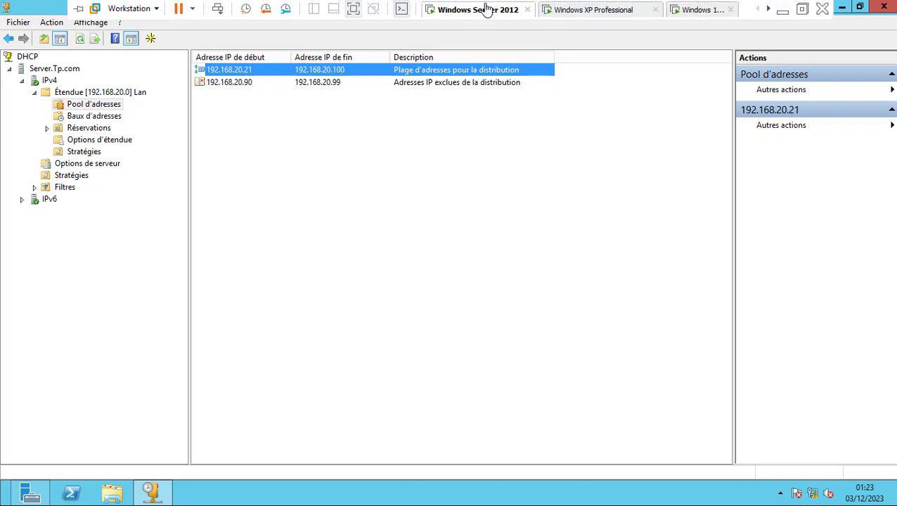
pyautogui.click(799, 8)
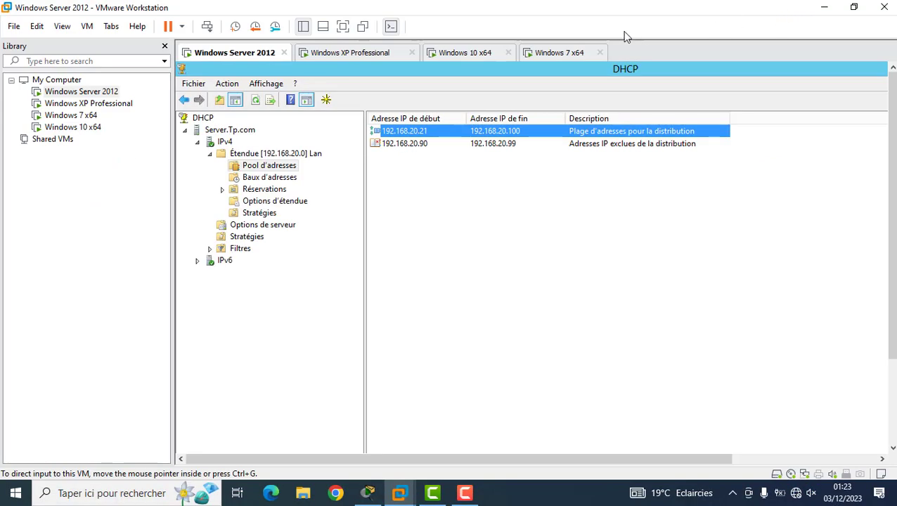
pyautogui.click(343, 26)
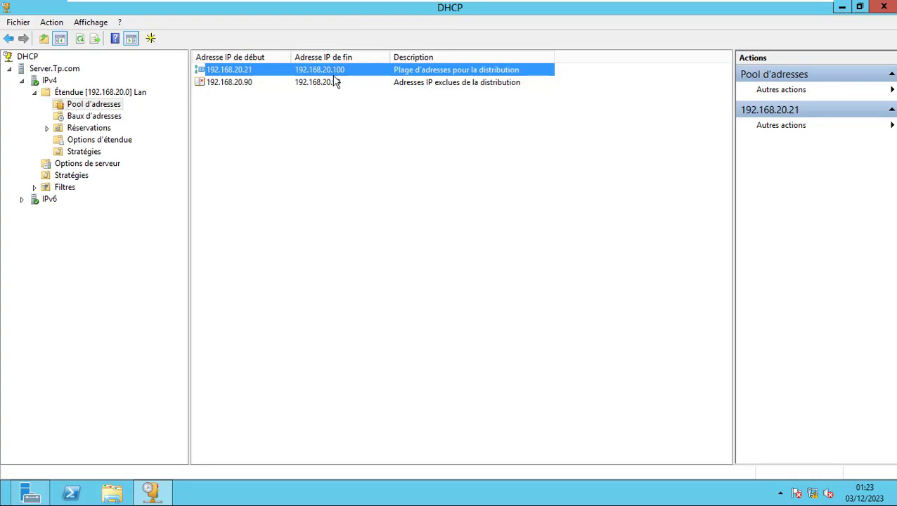
pyautogui.click(253, 83)
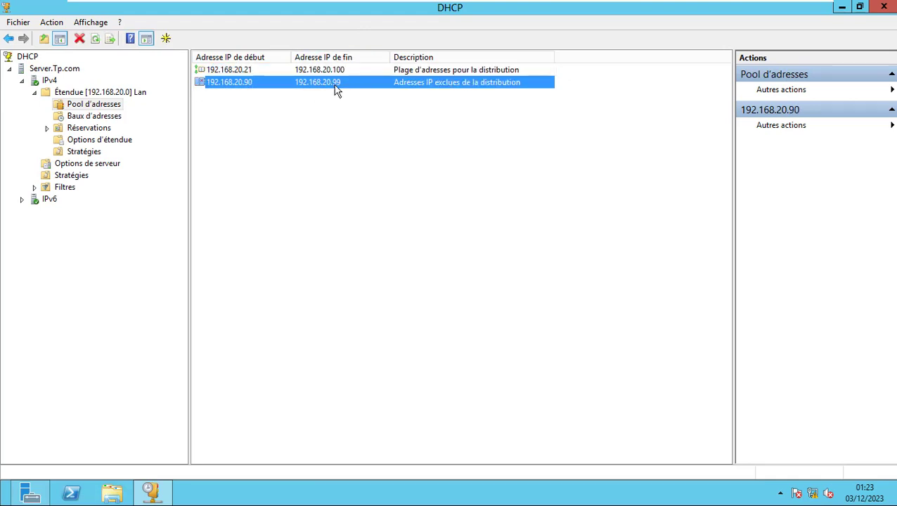